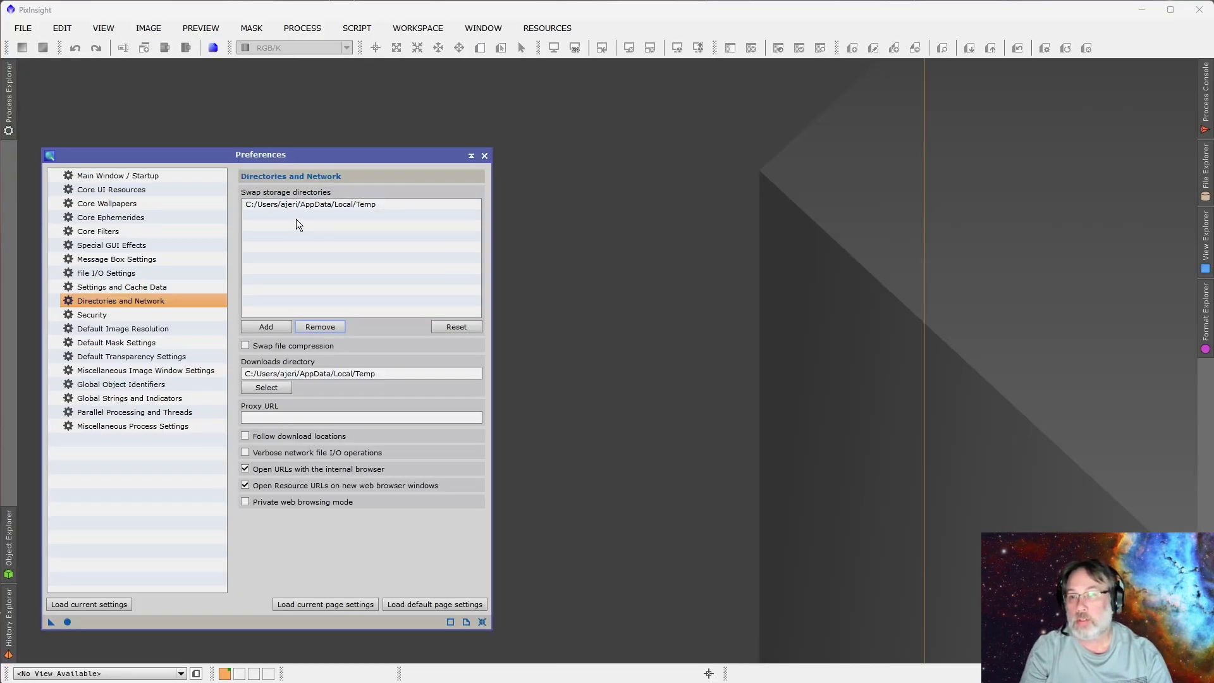
Launch the PixInsight Benchmark script and start a run using the single swap directory
click(337, 33)
mouse_move(365, 65)
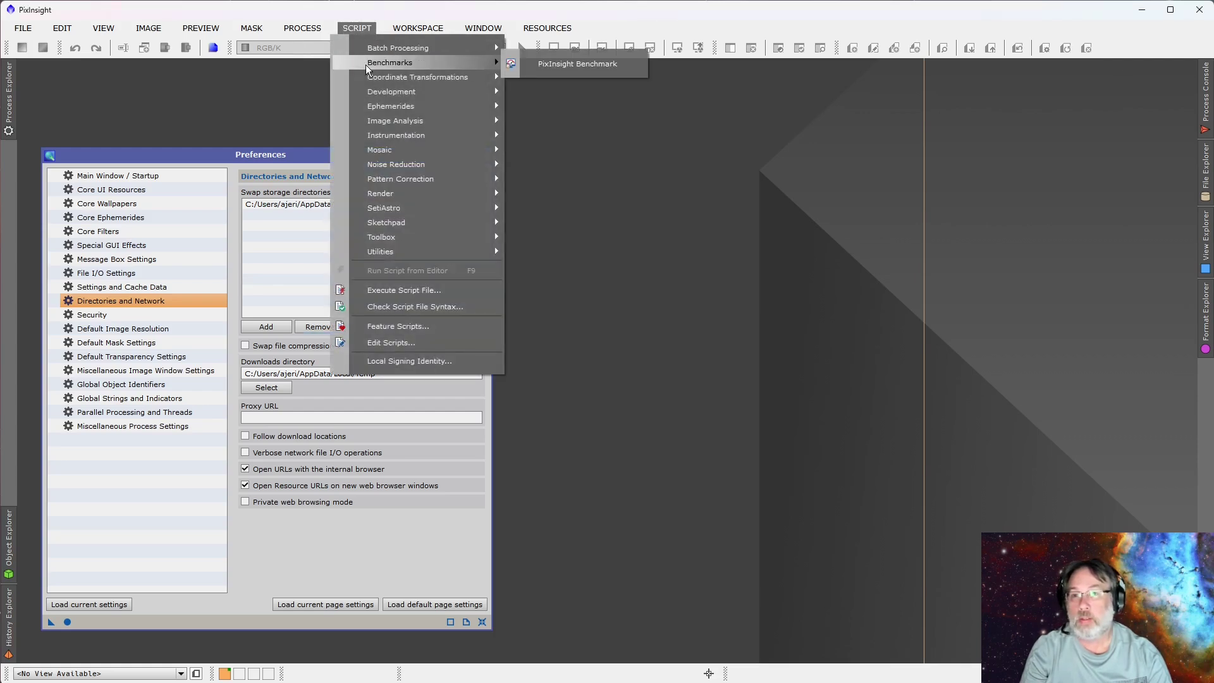
click(579, 65)
click(703, 499)
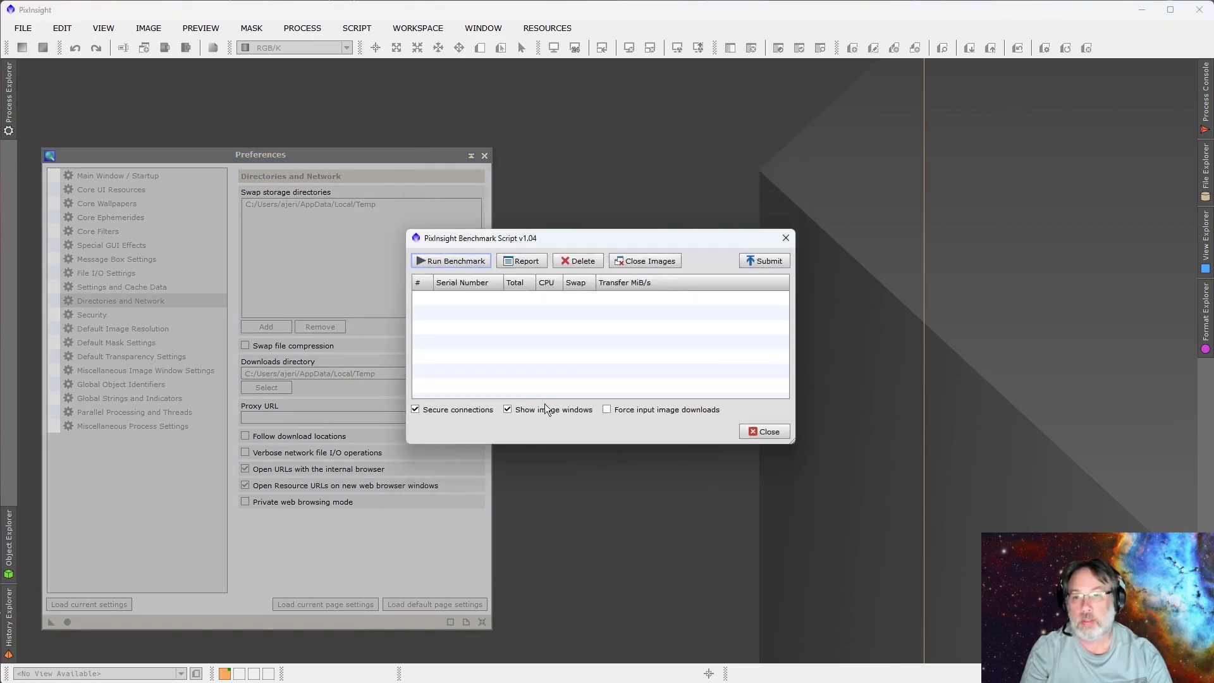
click(443, 264)
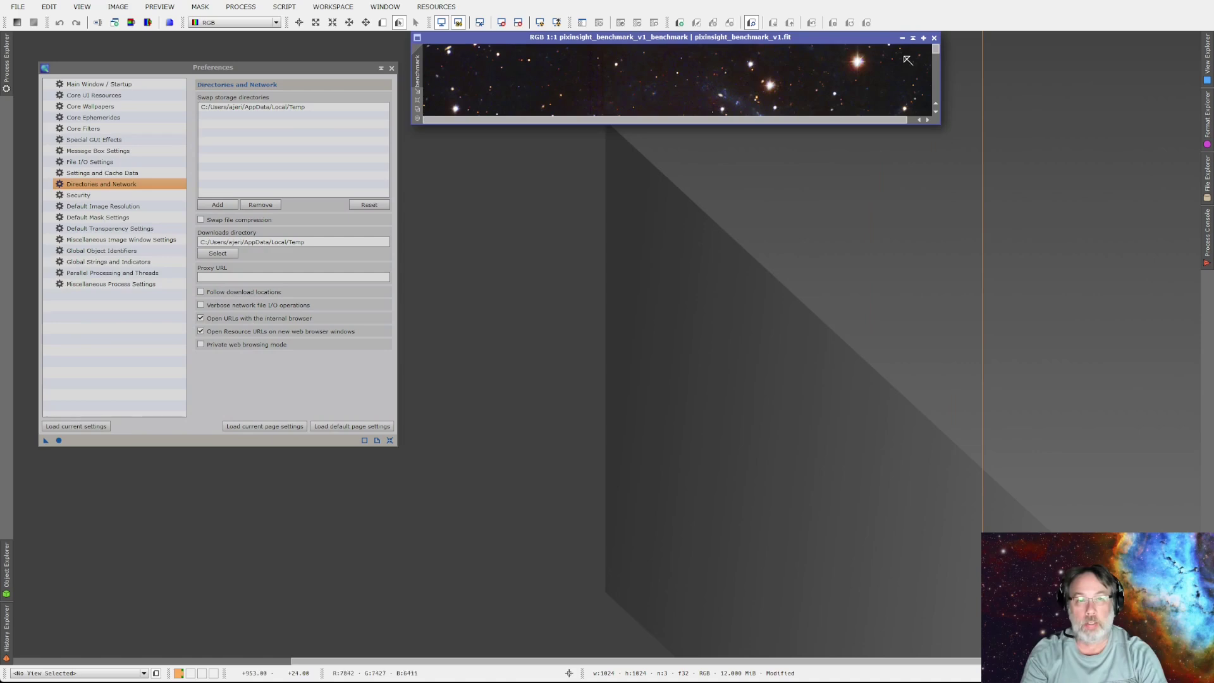
Scroll the benchmark window down to the result line TOTAL=9988, CPU=10755, SWAP=7770
scroll(676, 80, down, 5)
scroll(819, 111, down, 1)
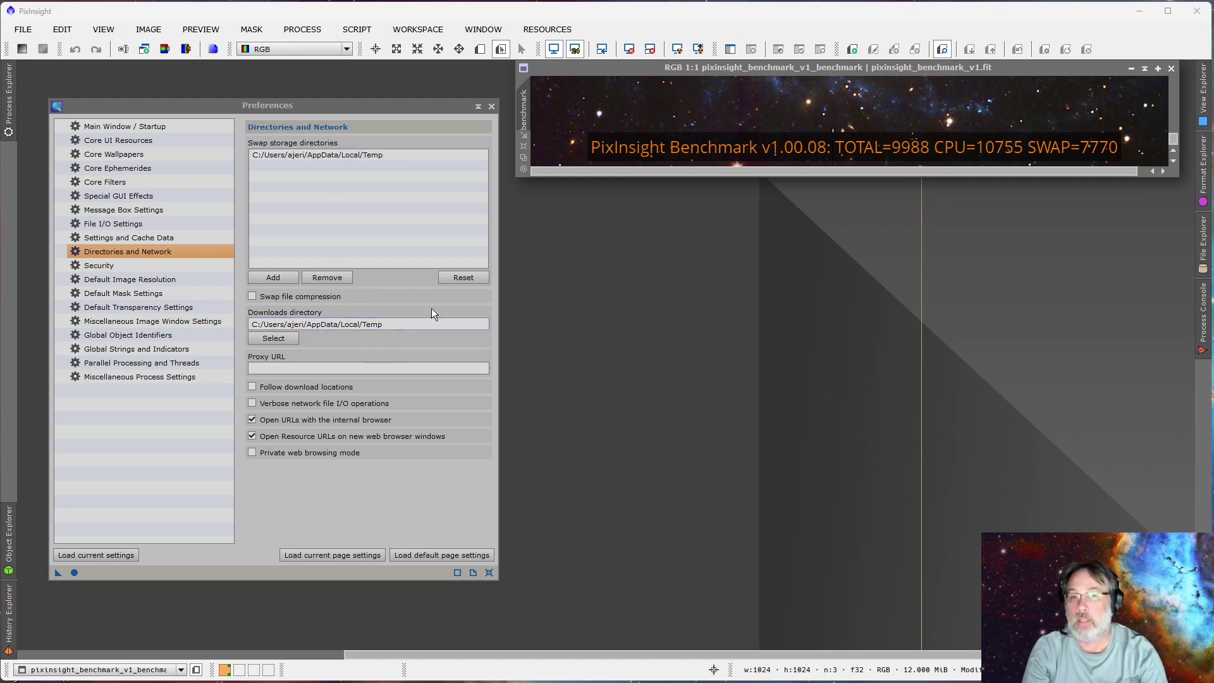
Add a swap storage directory, browsing from the drives list to the C:\Users user folder
click(267, 279)
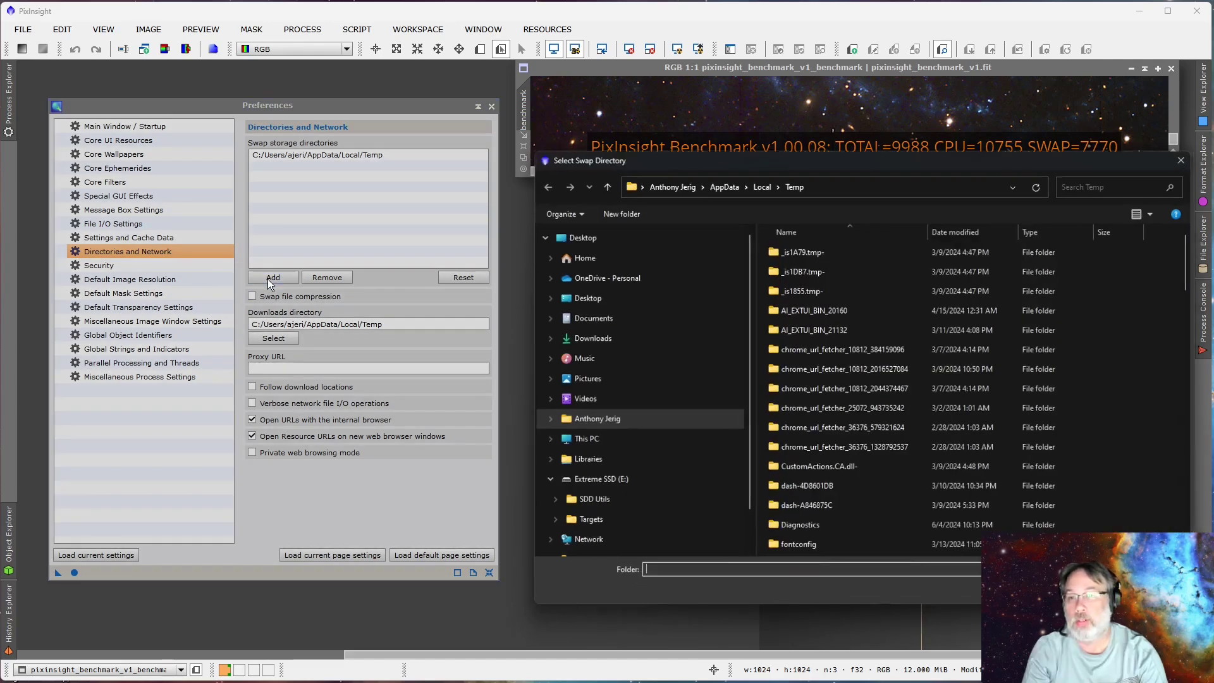
click(685, 187)
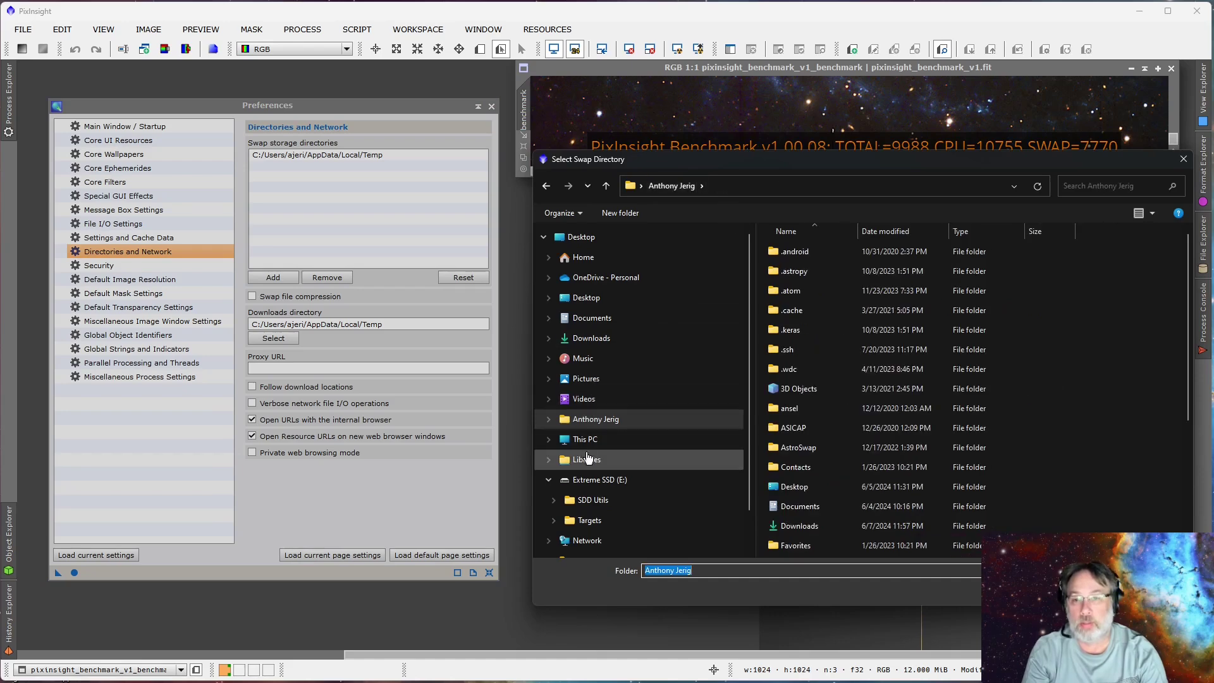
click(664, 440)
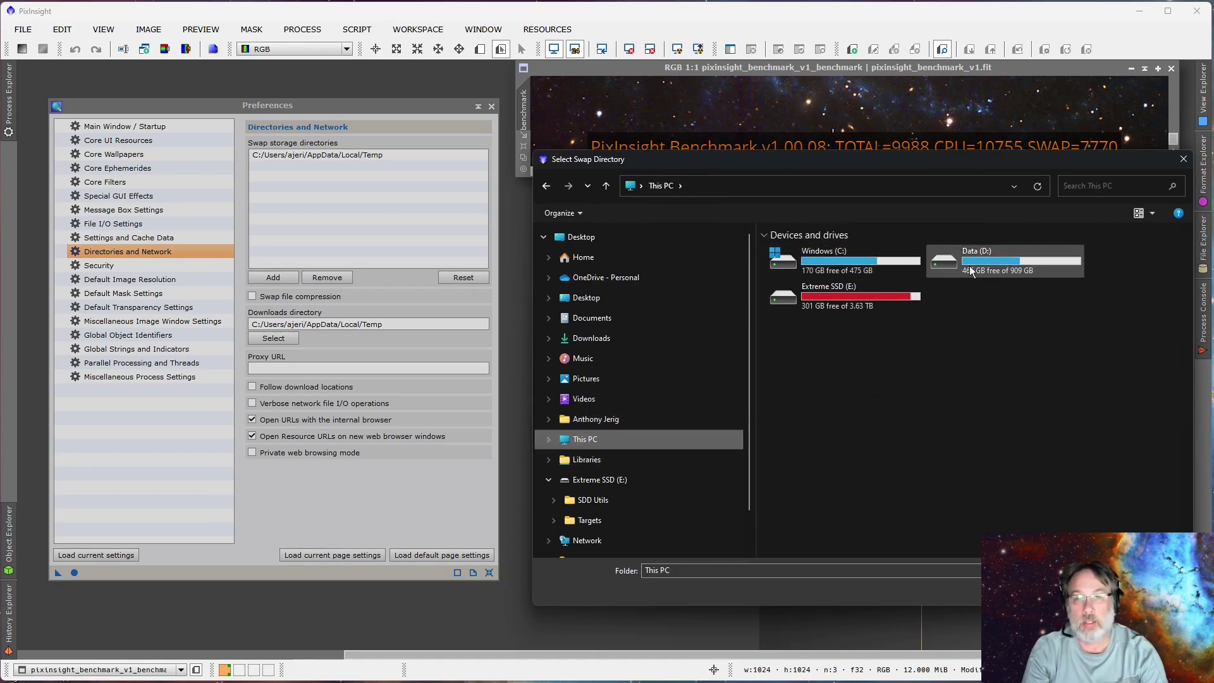
double_click(830, 249)
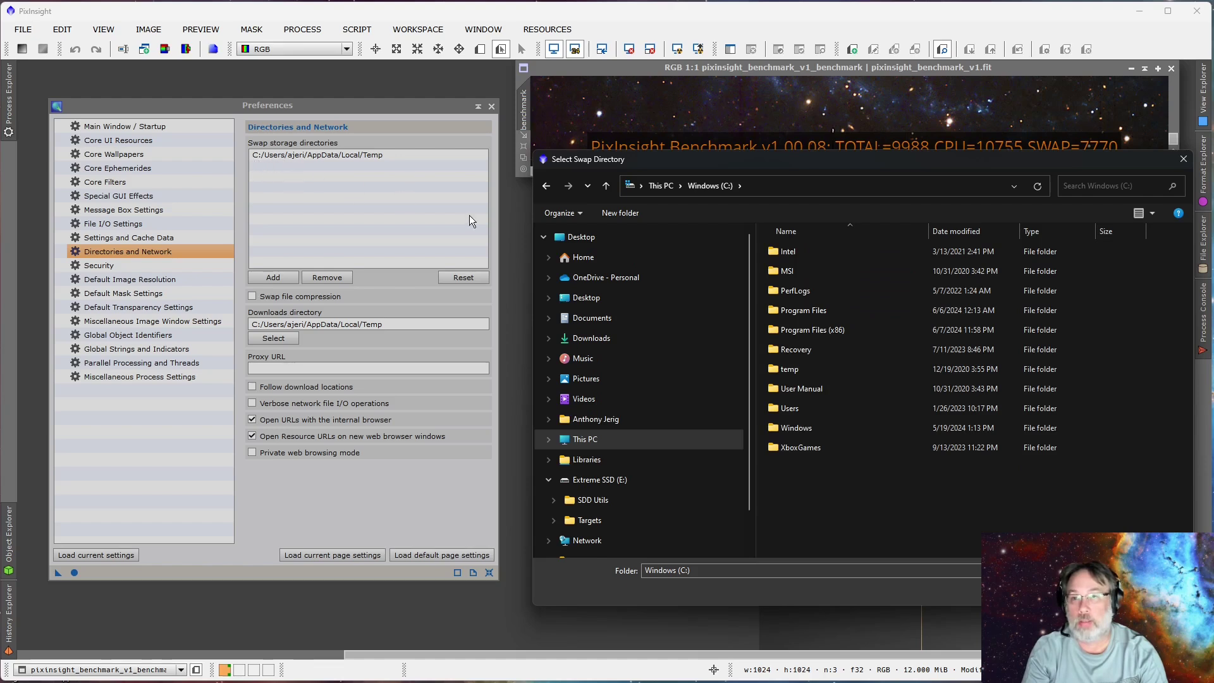
double_click(798, 409)
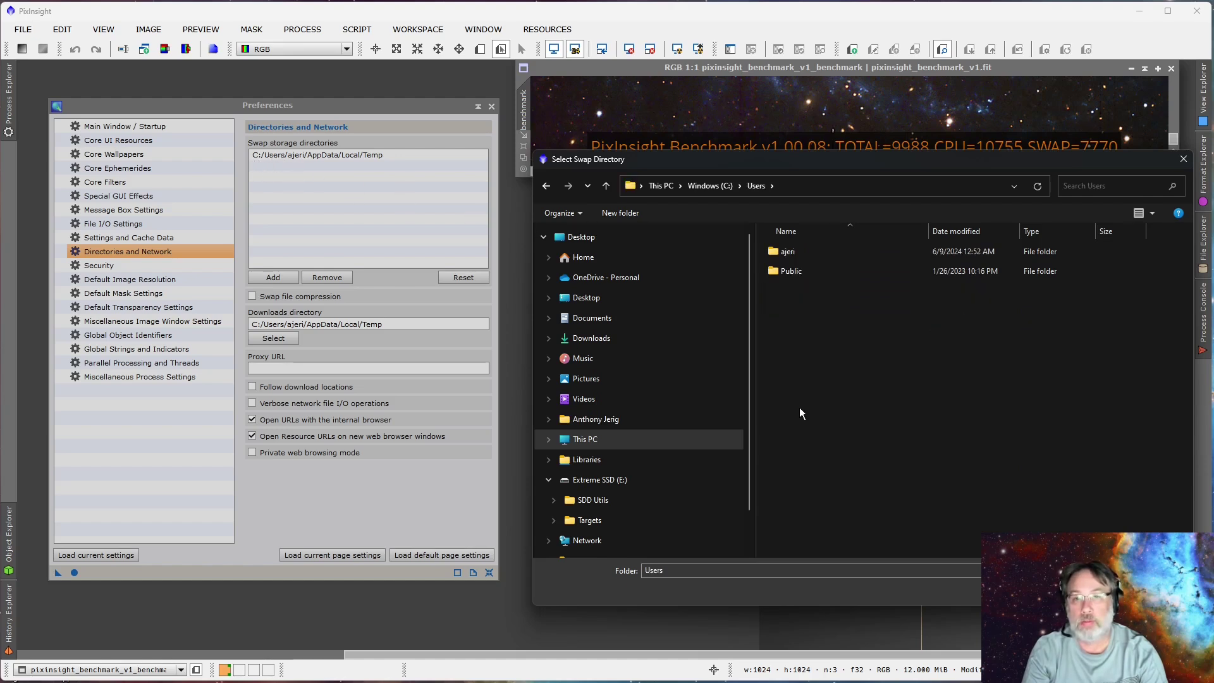
double_click(784, 253)
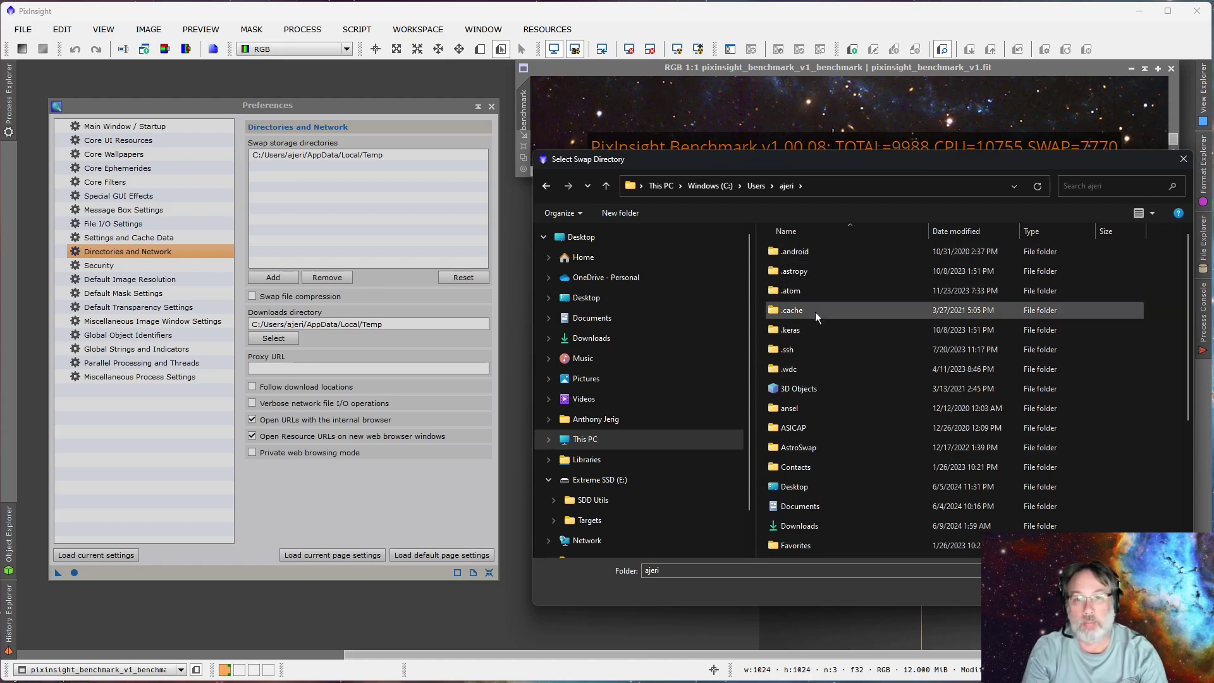
Go to AppData\Local\Temp and select it as the second swap directory
click(783, 189)
click(783, 189)
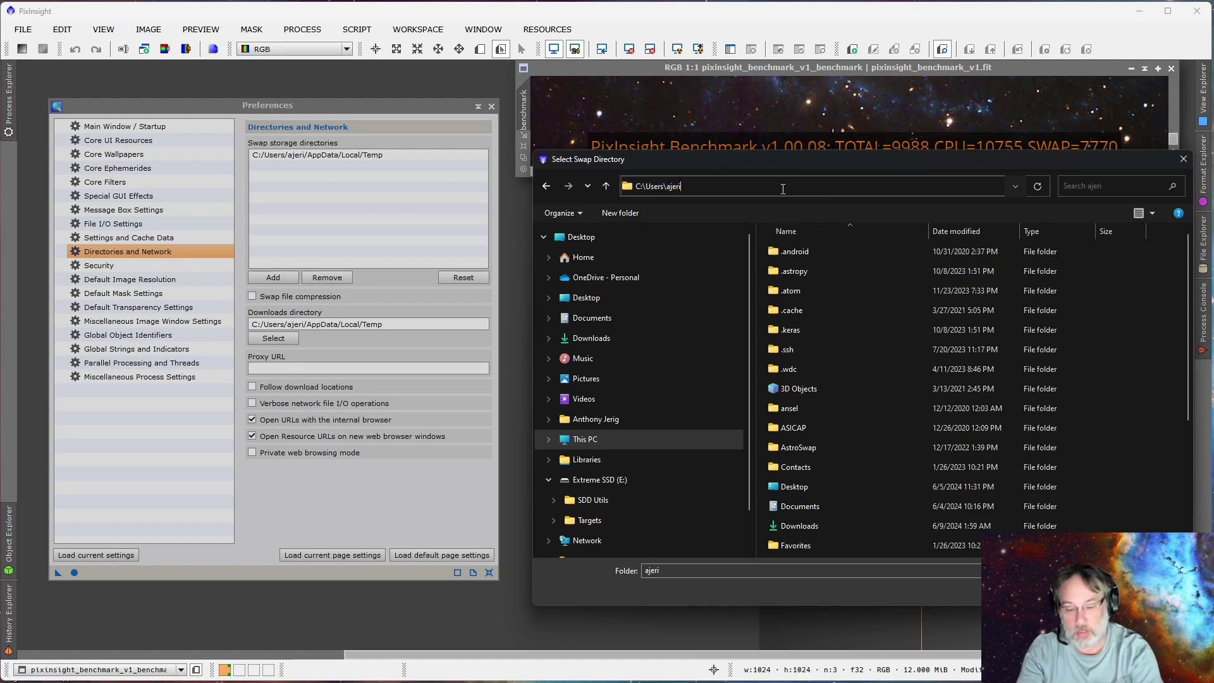
text(\appdata)
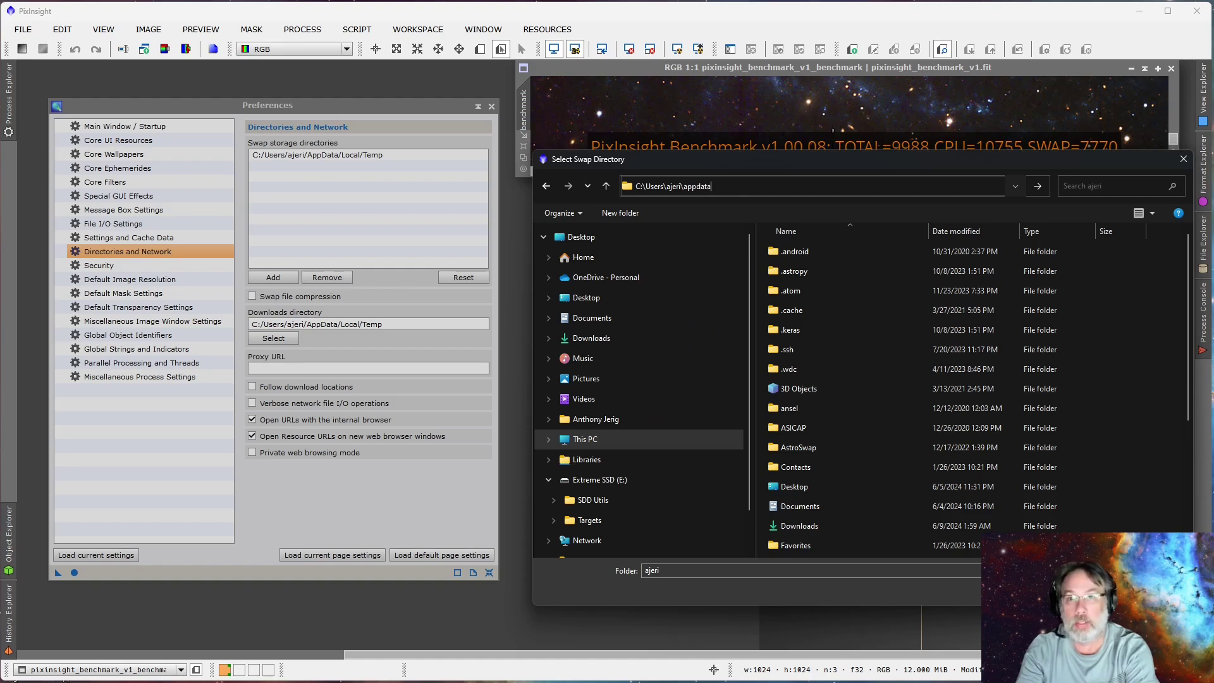
key(Return)
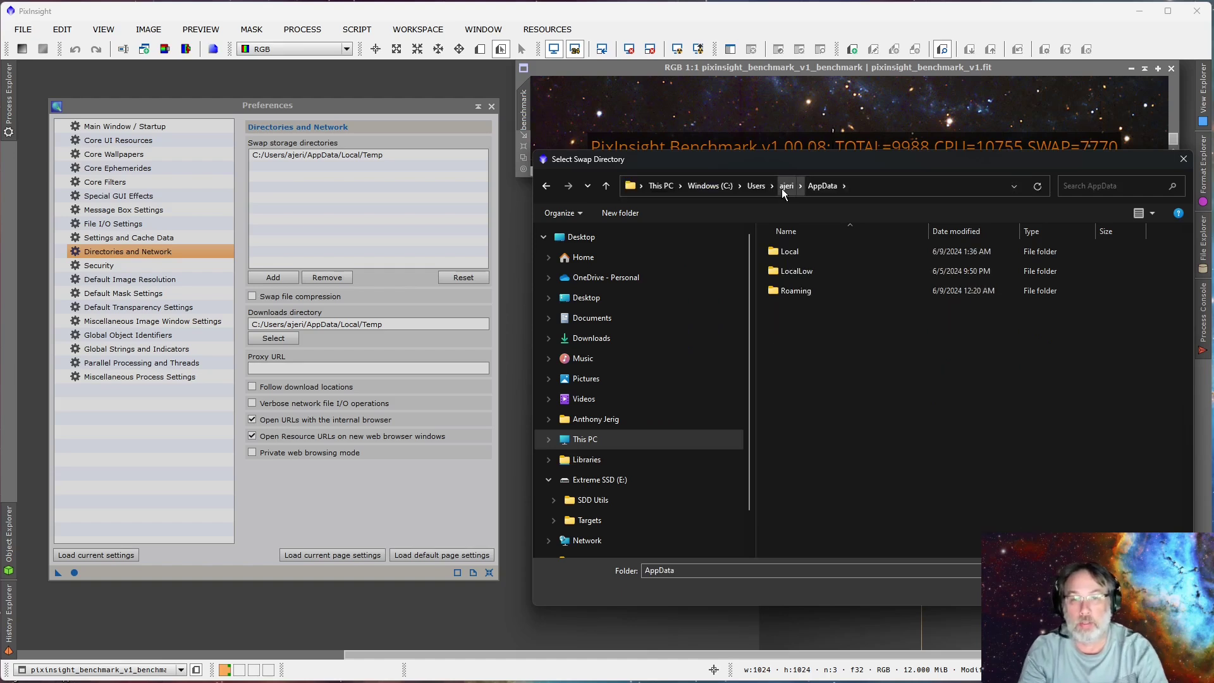
double_click(775, 251)
scroll(824, 419, down, 15)
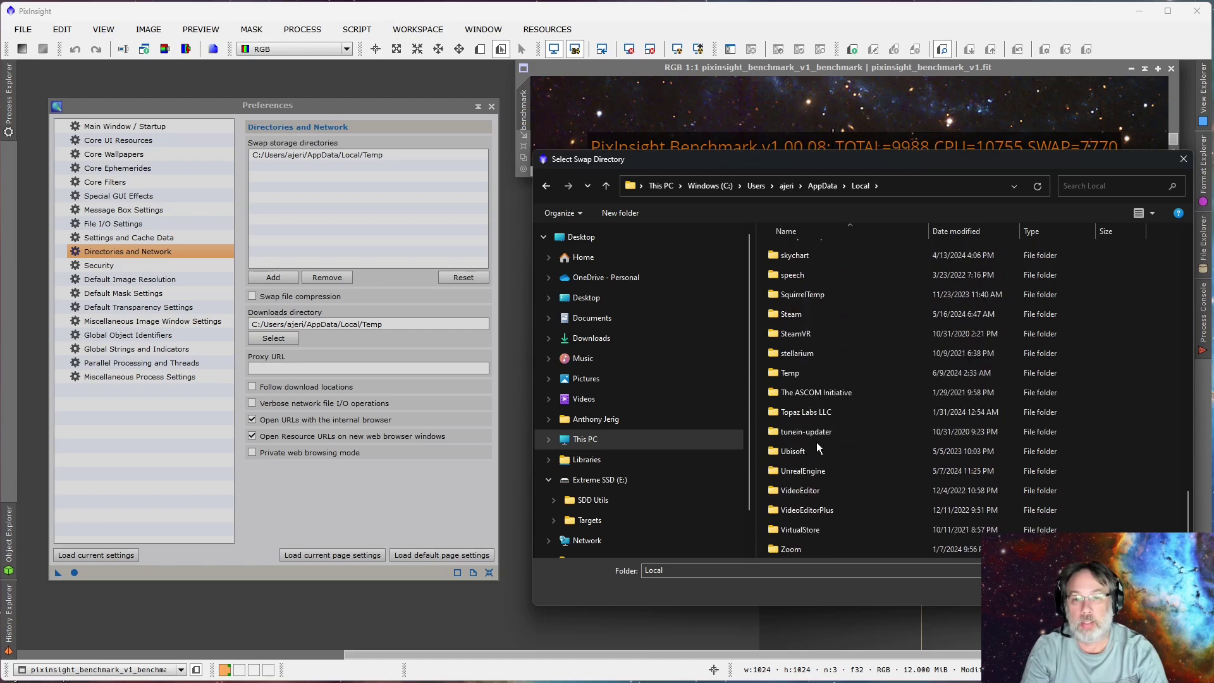
double_click(784, 372)
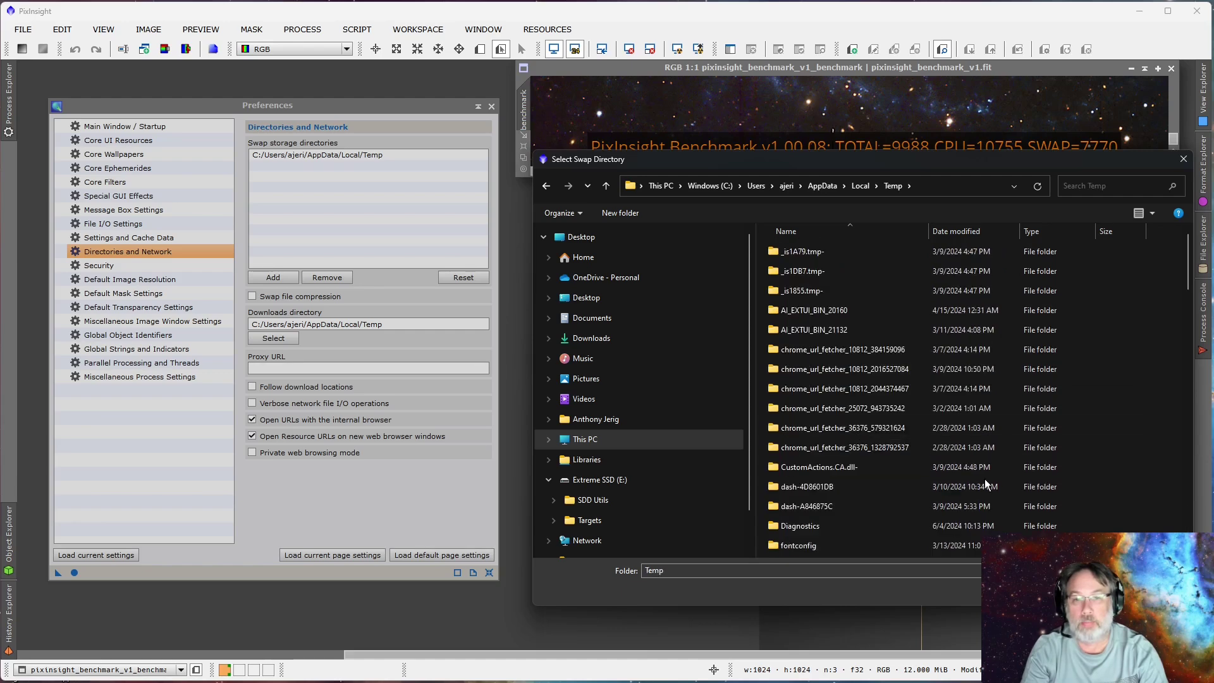
click(1082, 591)
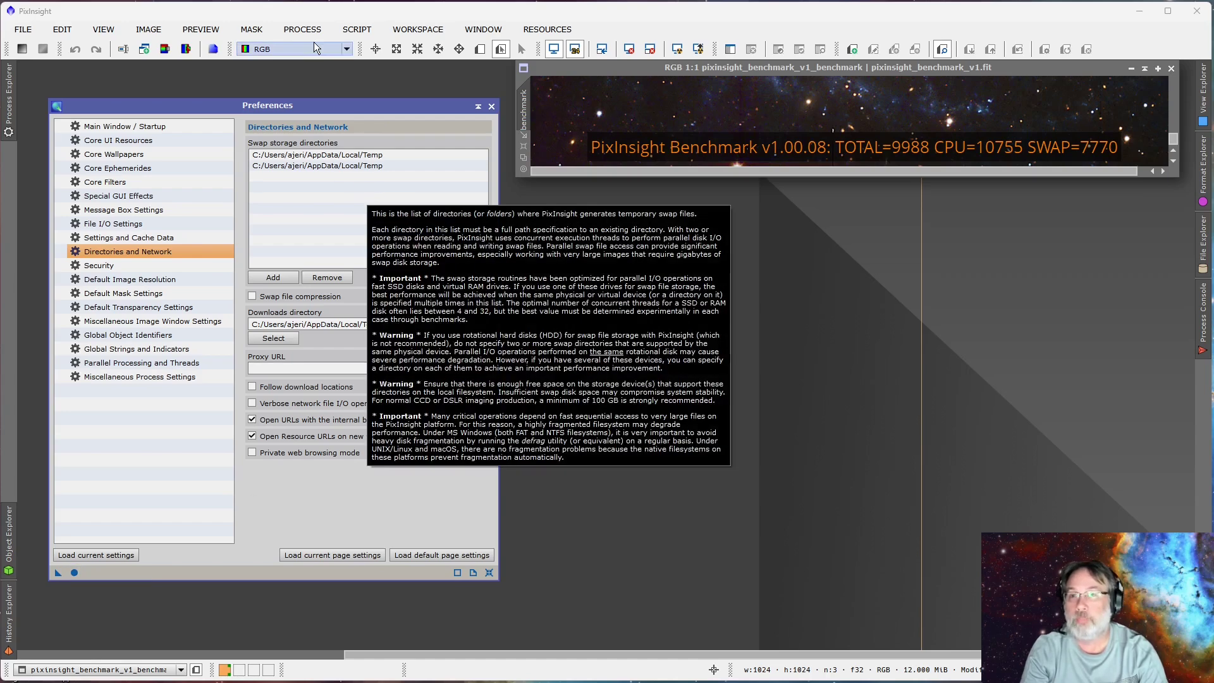
Rerun the PixInsight Benchmark with two swap directories, then exit the script
click(358, 30)
mouse_move(418, 64)
click(578, 64)
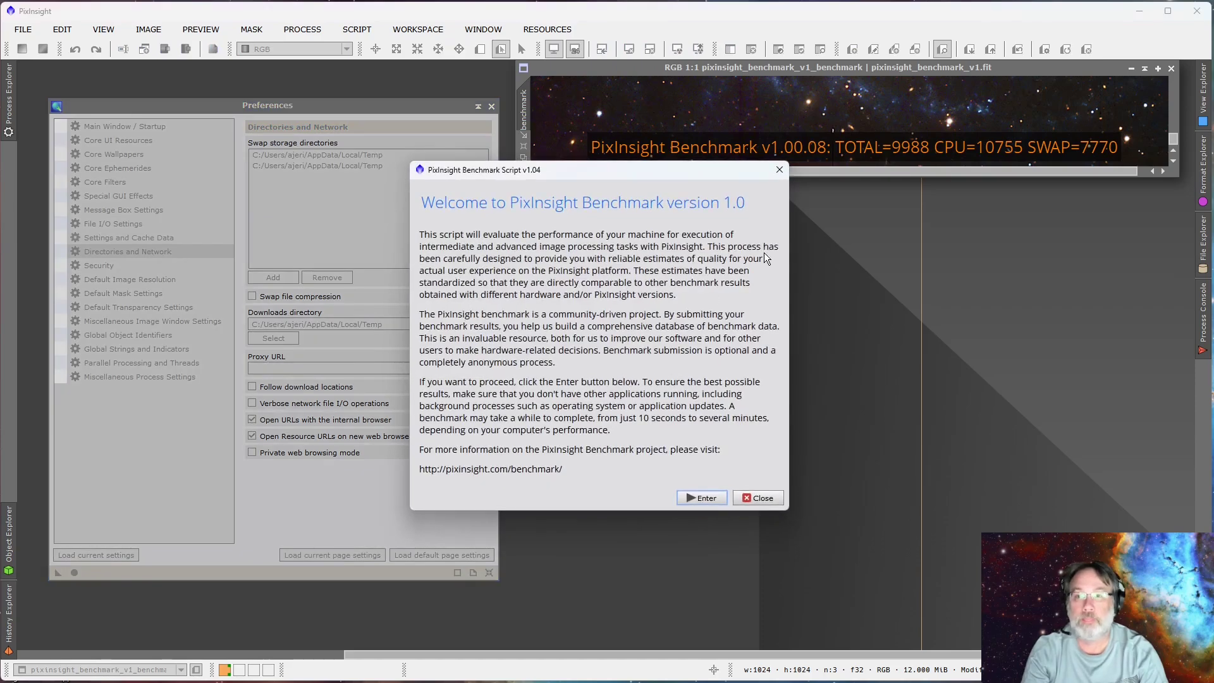
click(704, 498)
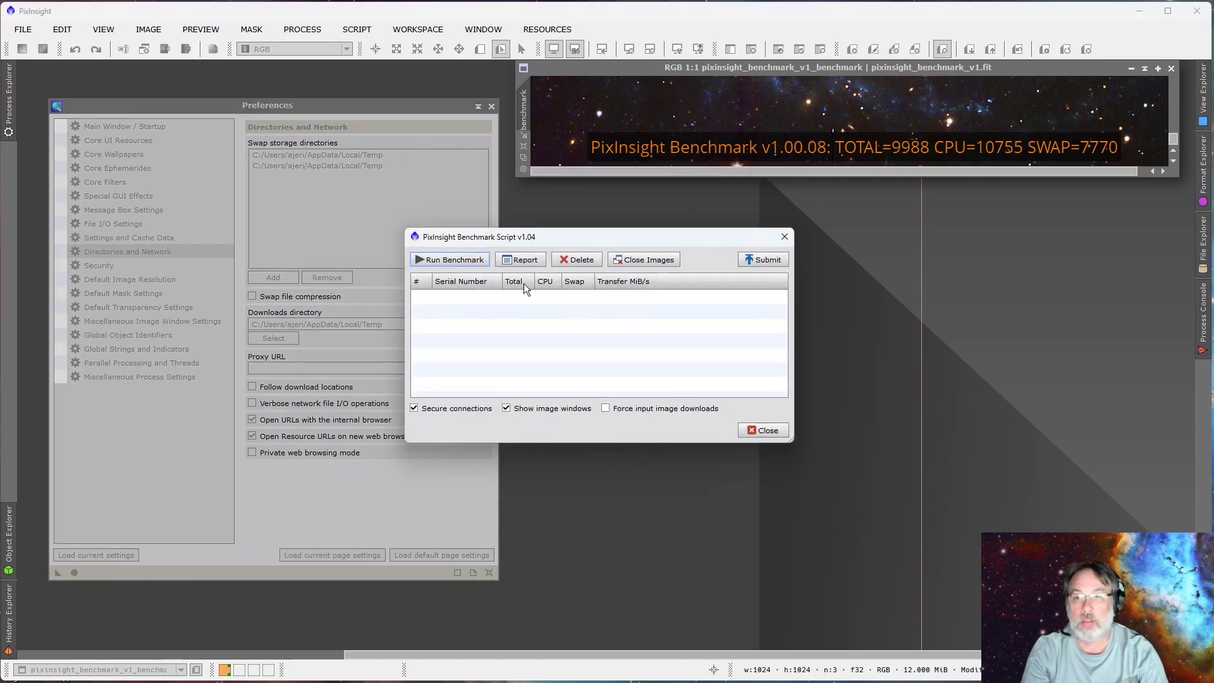
click(427, 256)
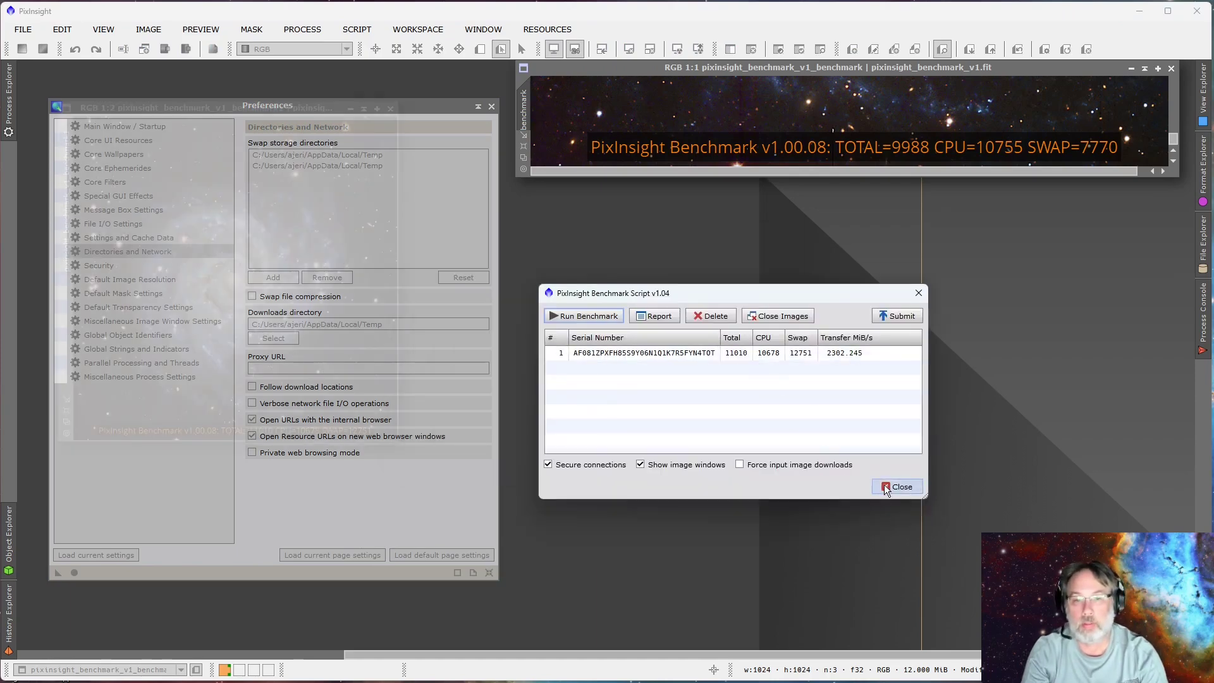
click(897, 490)
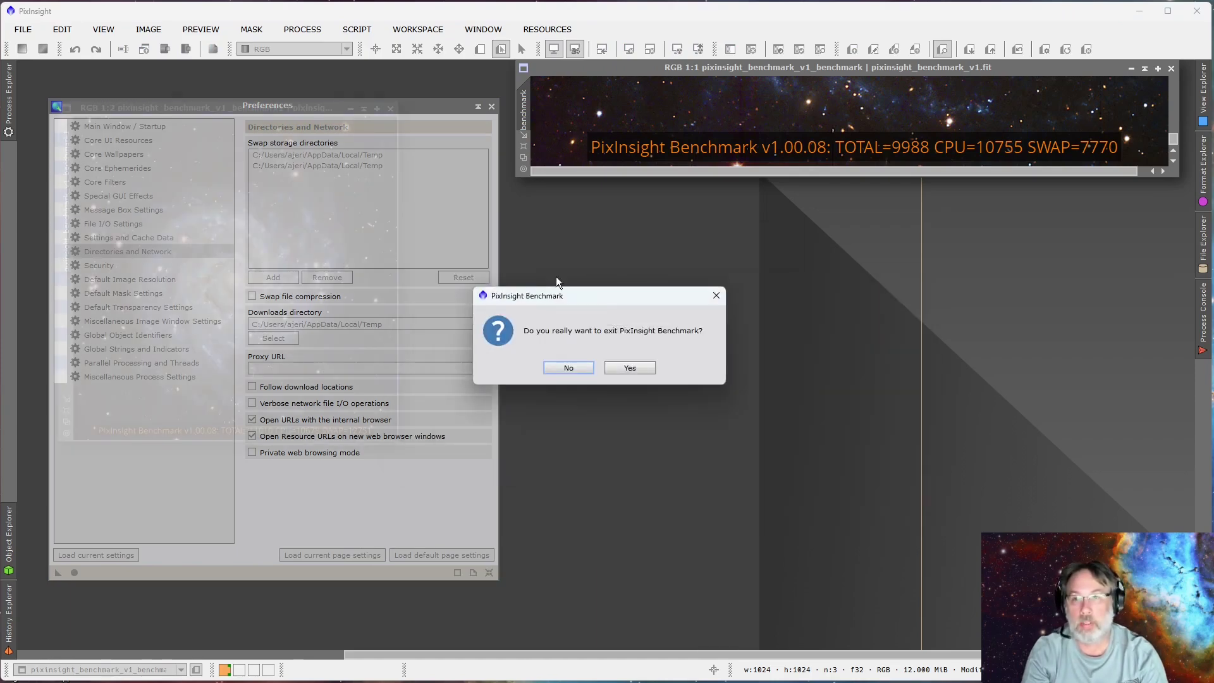
click(630, 368)
Move and resize the second result window so it sits below the first
drag(426, 112, 423, 145)
drag(234, 107, 688, 187)
drag(854, 517, 1178, 380)
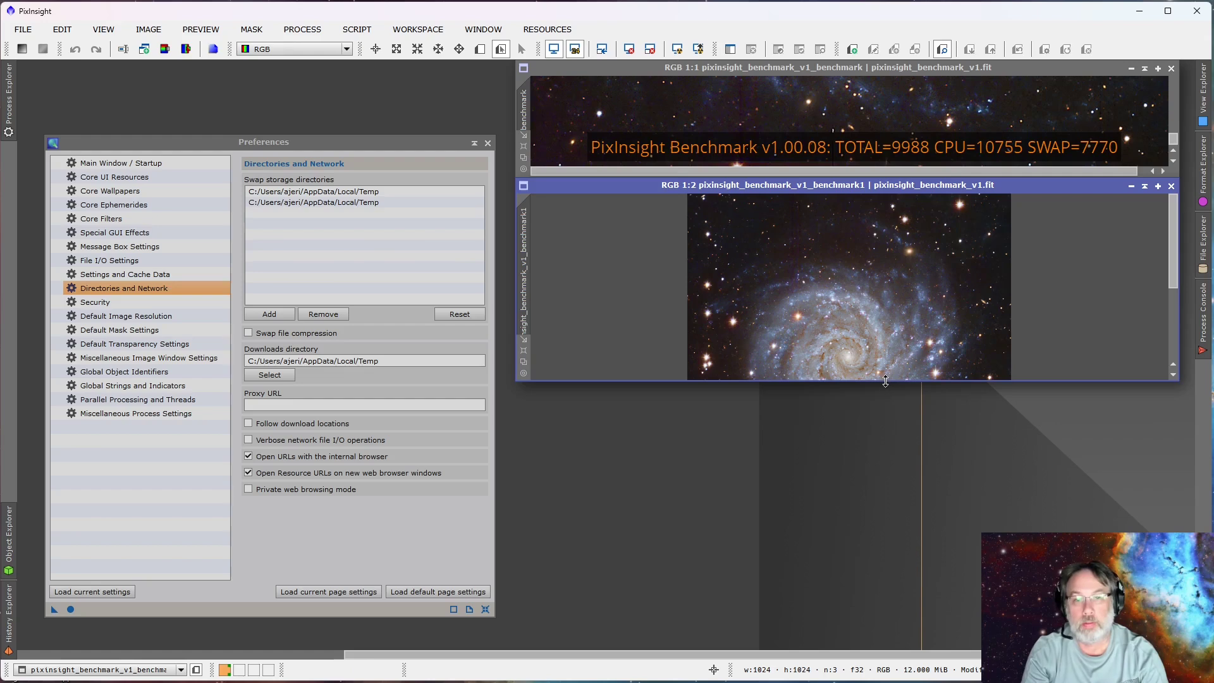
Shorten the second result window, match its zoom to the first, and place Calculator beside them
drag(886, 381, 1054, 251)
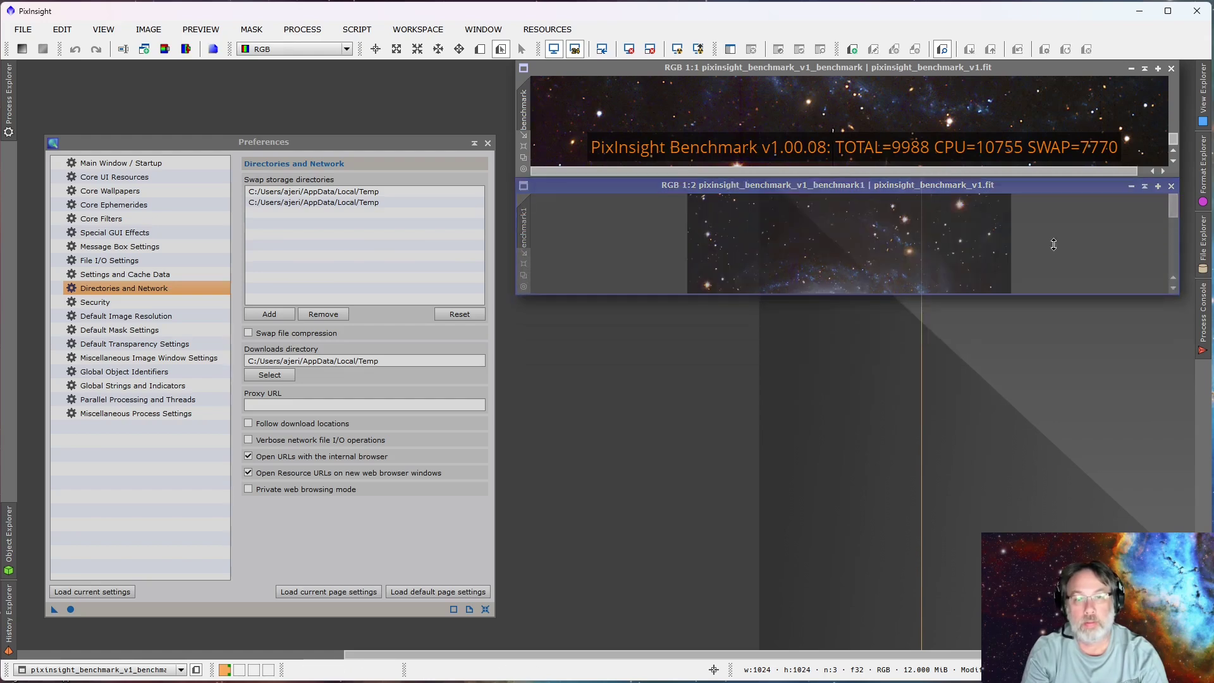
scroll(790, 262, down, 4)
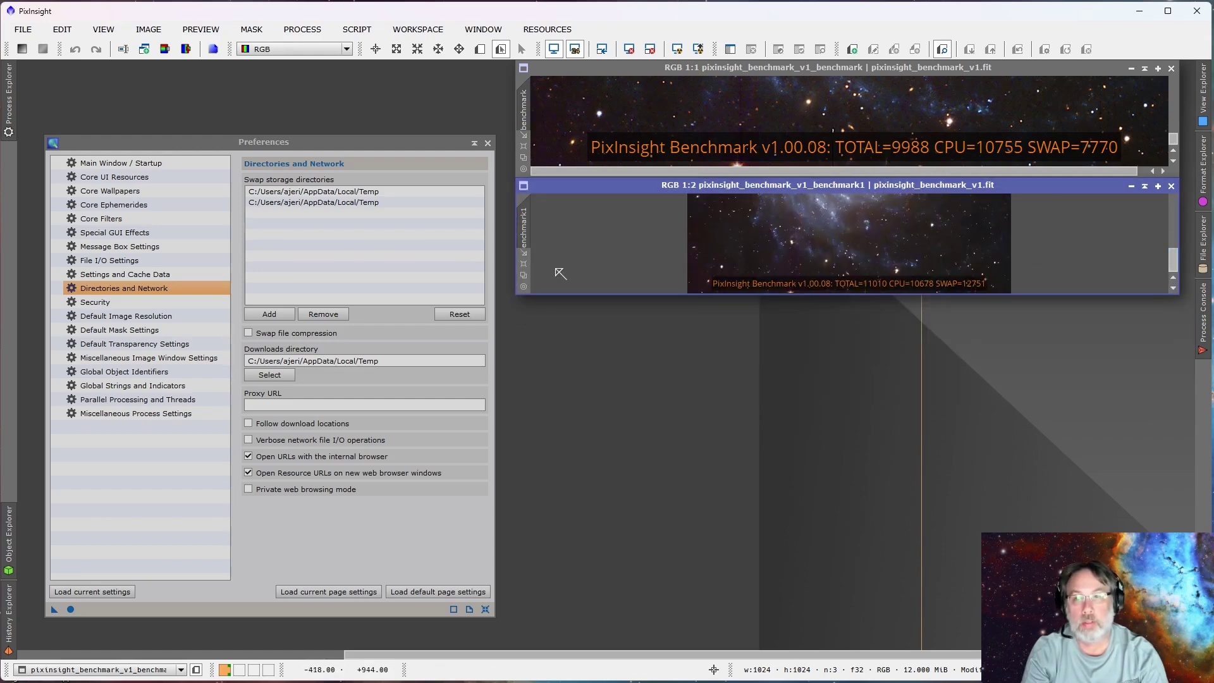
drag(524, 104, 530, 224)
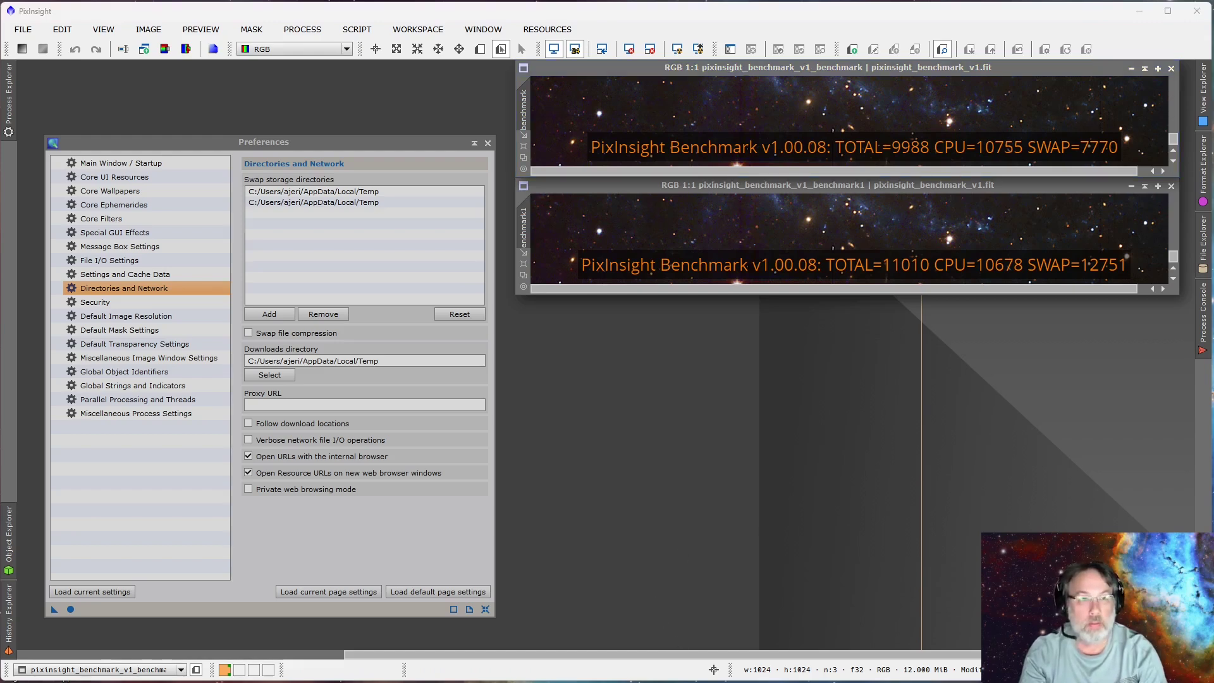
drag(924, 240, 877, 226)
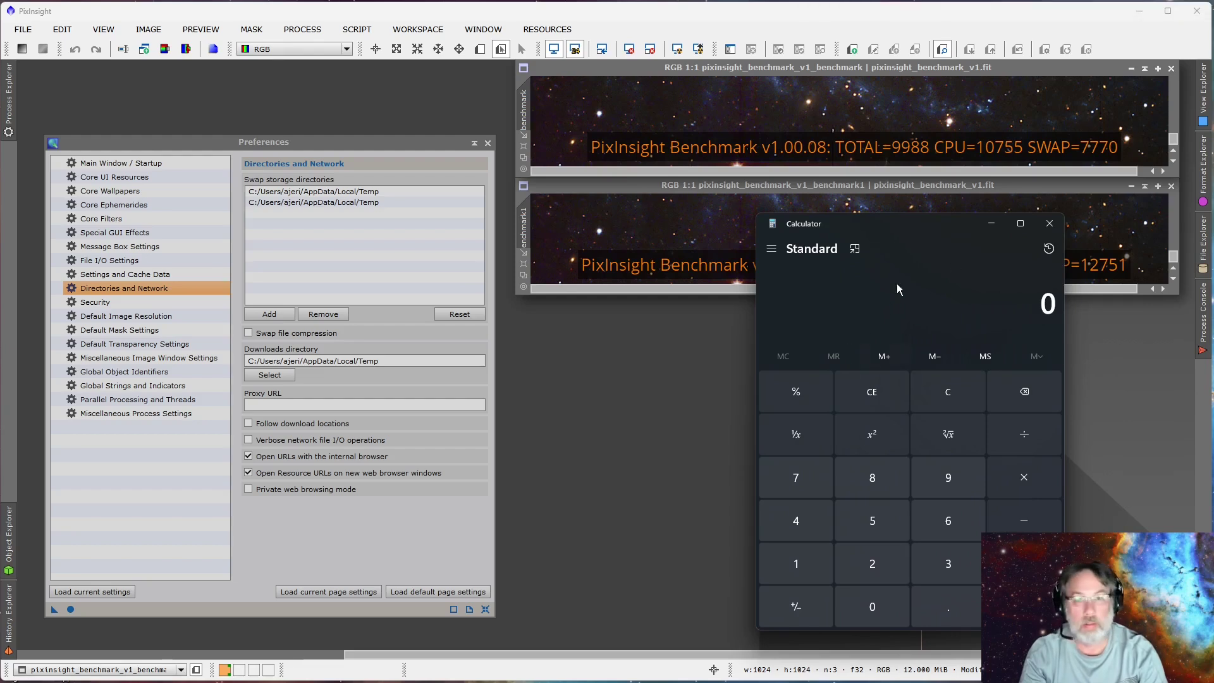
Shrink Calculator and compute 11010 − 9988 = 1022
drag(918, 217, 900, 296)
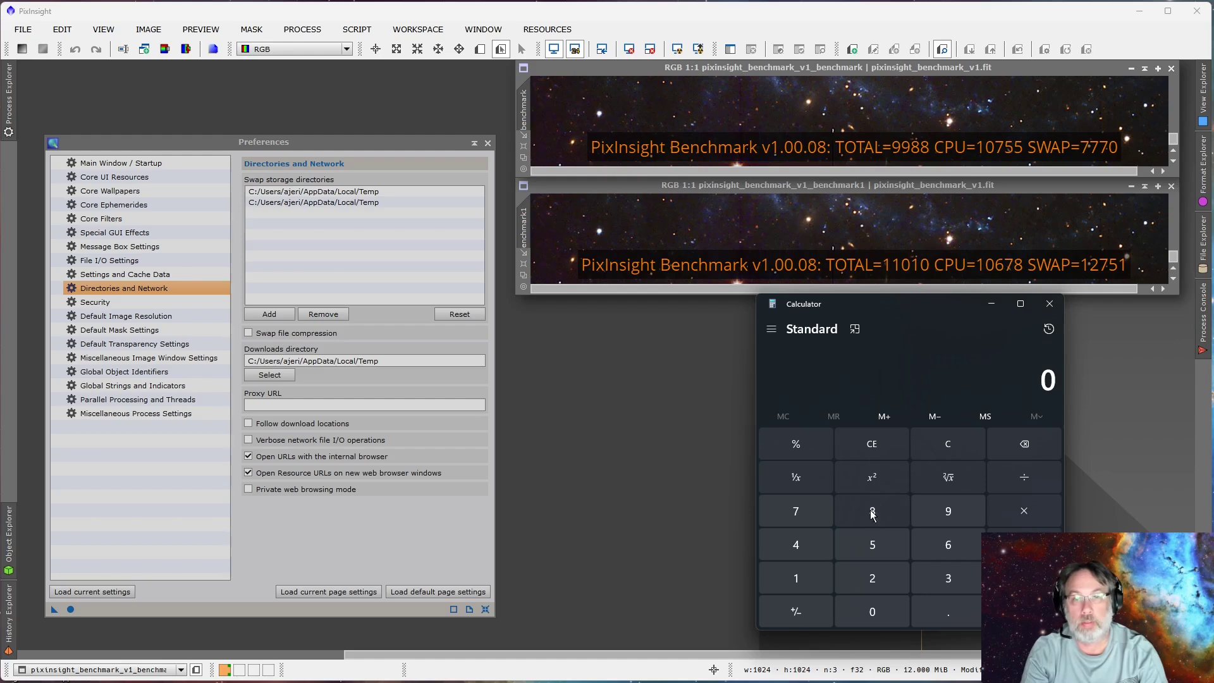
double_click(794, 579)
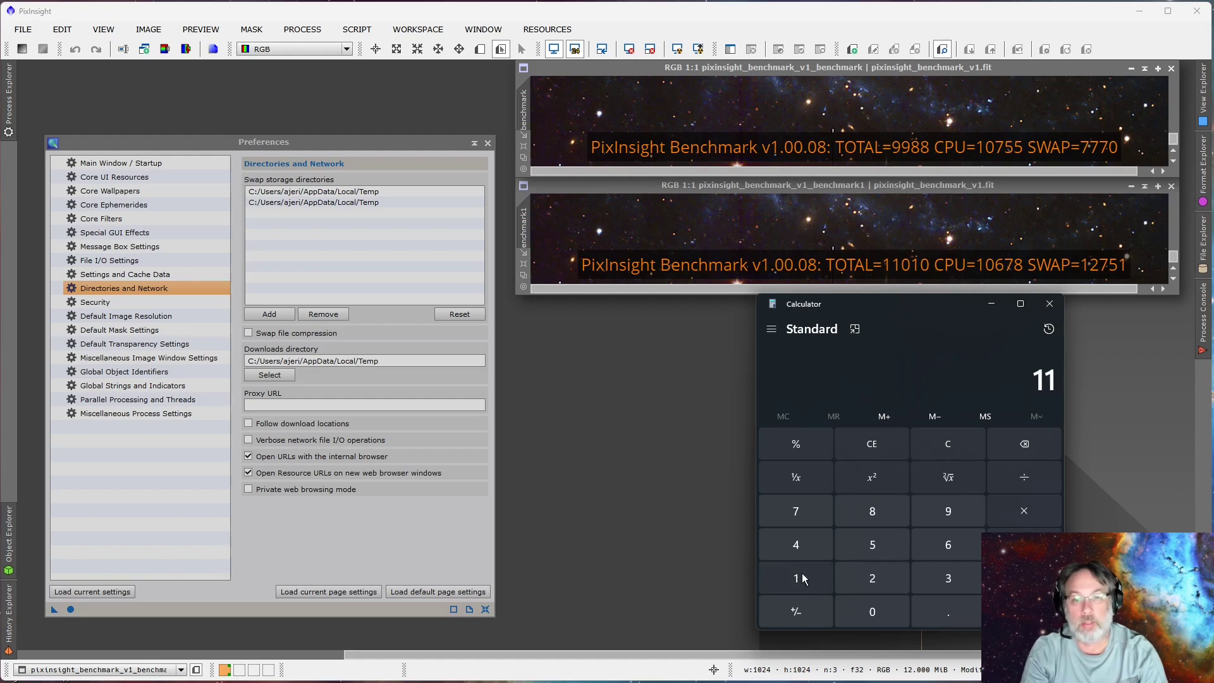
click(869, 607)
click(796, 578)
click(882, 610)
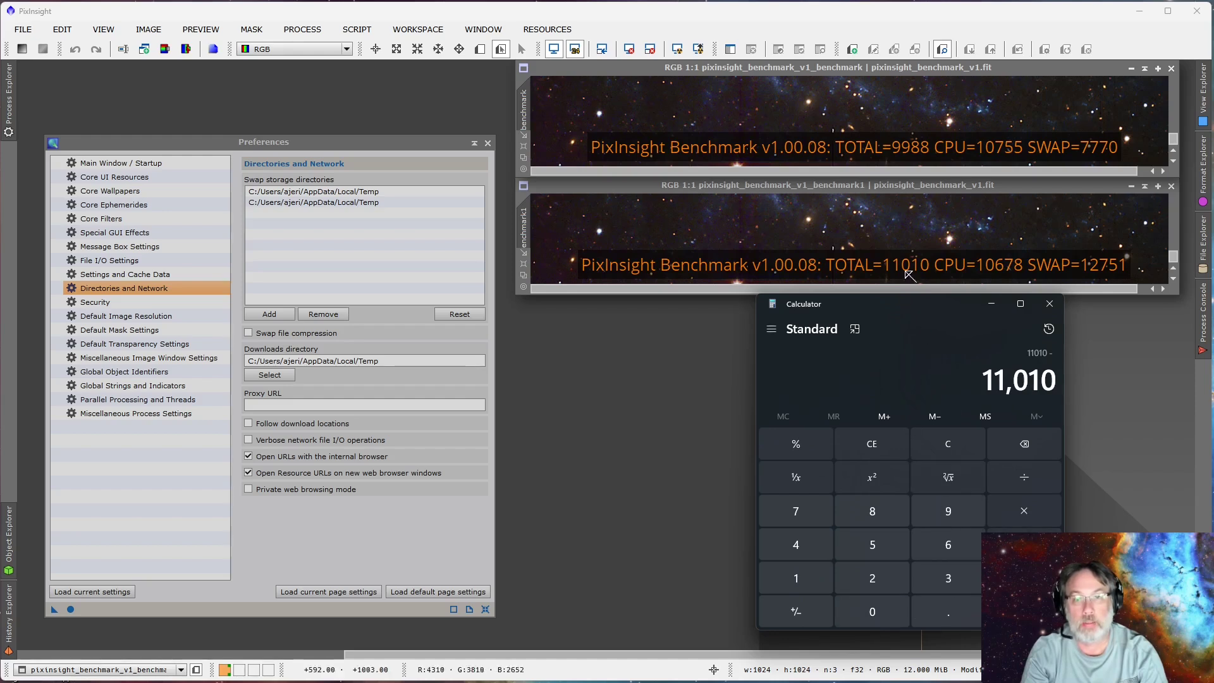
double_click(945, 513)
double_click(887, 516)
click(1024, 611)
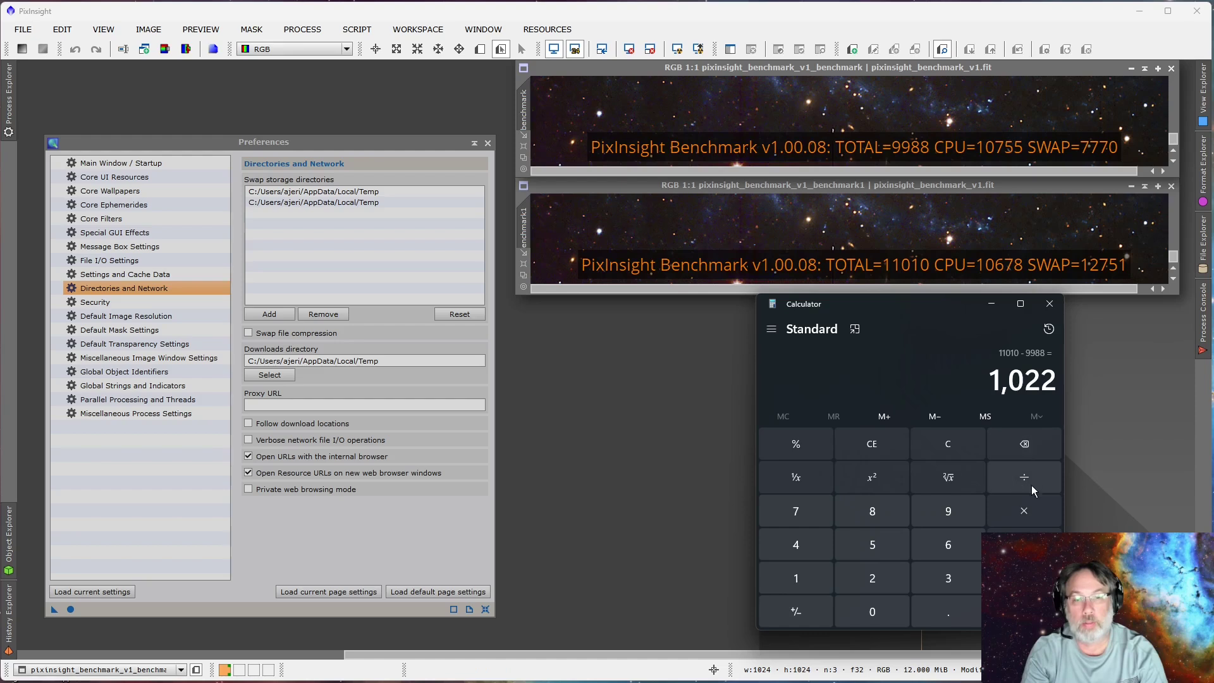
Divide 1022 by 9988 to get 0.1023, then close Calculator
click(947, 512)
click(947, 512)
double_click(877, 517)
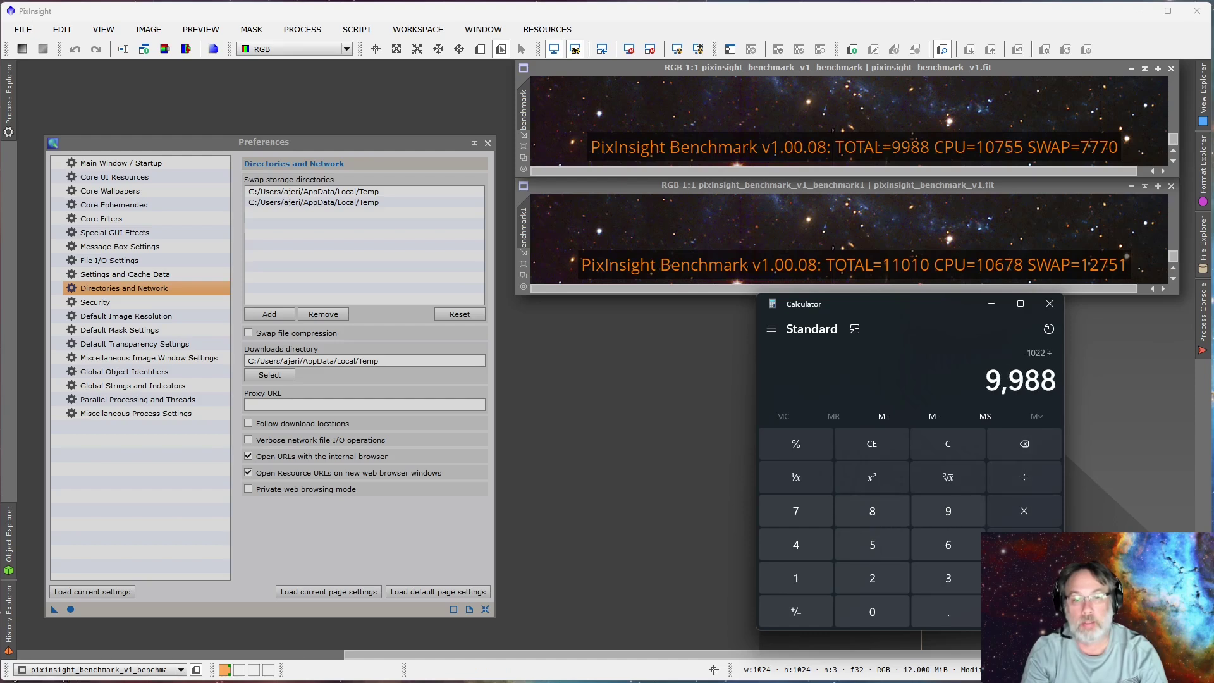
key(Return)
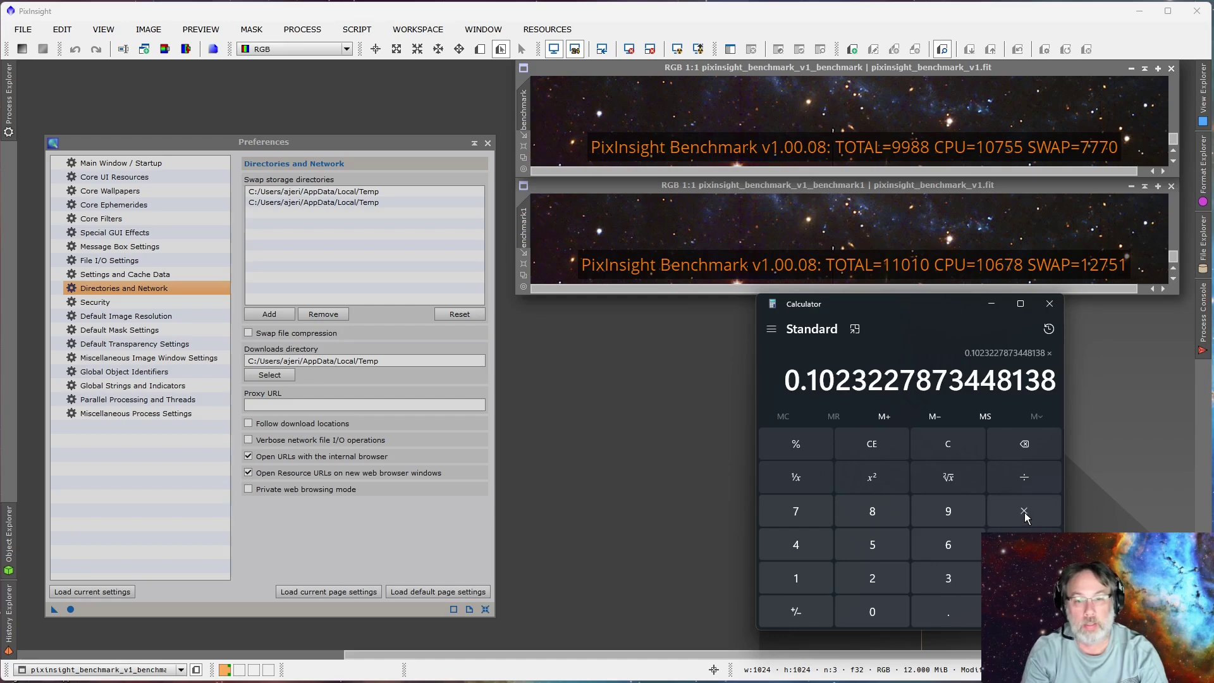
click(467, 441)
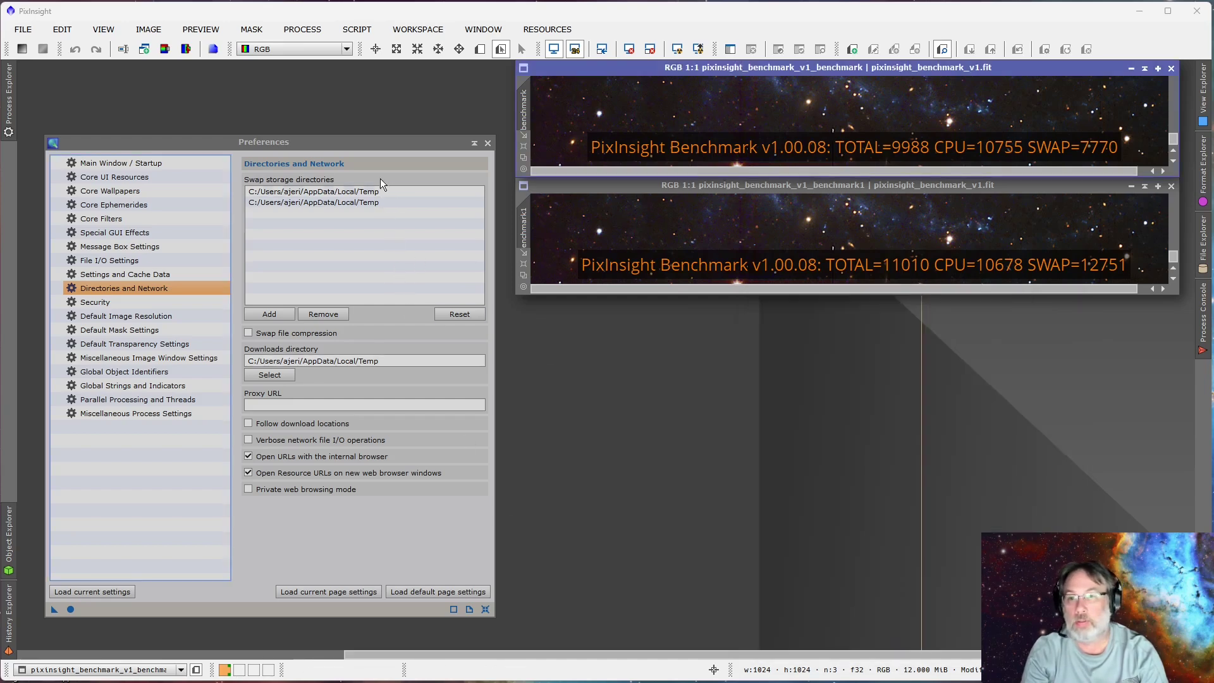
Add a third Temp swap directory in Preferences and apply it globally
click(380, 143)
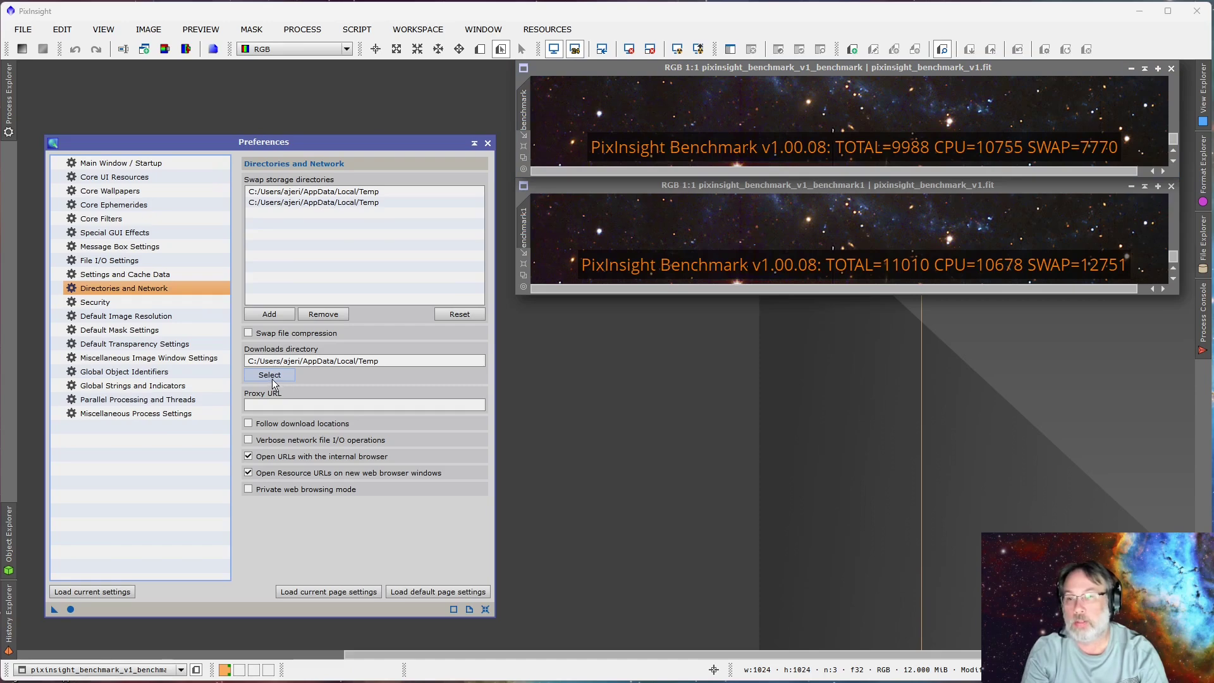
click(277, 313)
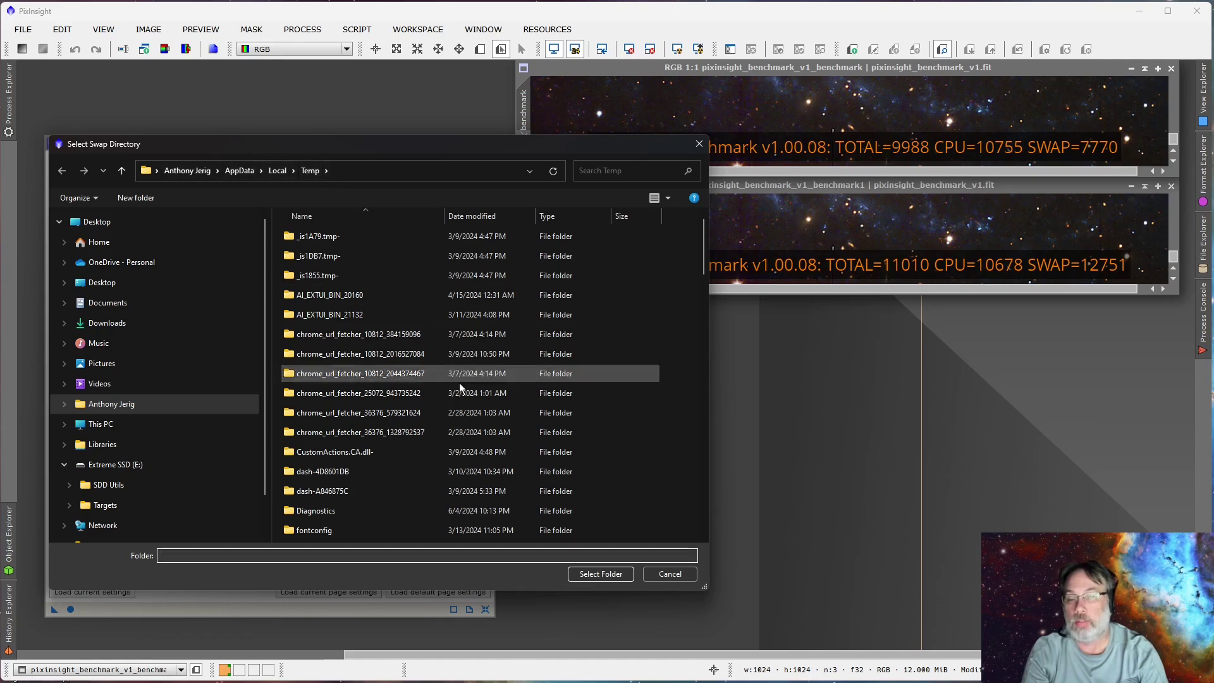
click(596, 576)
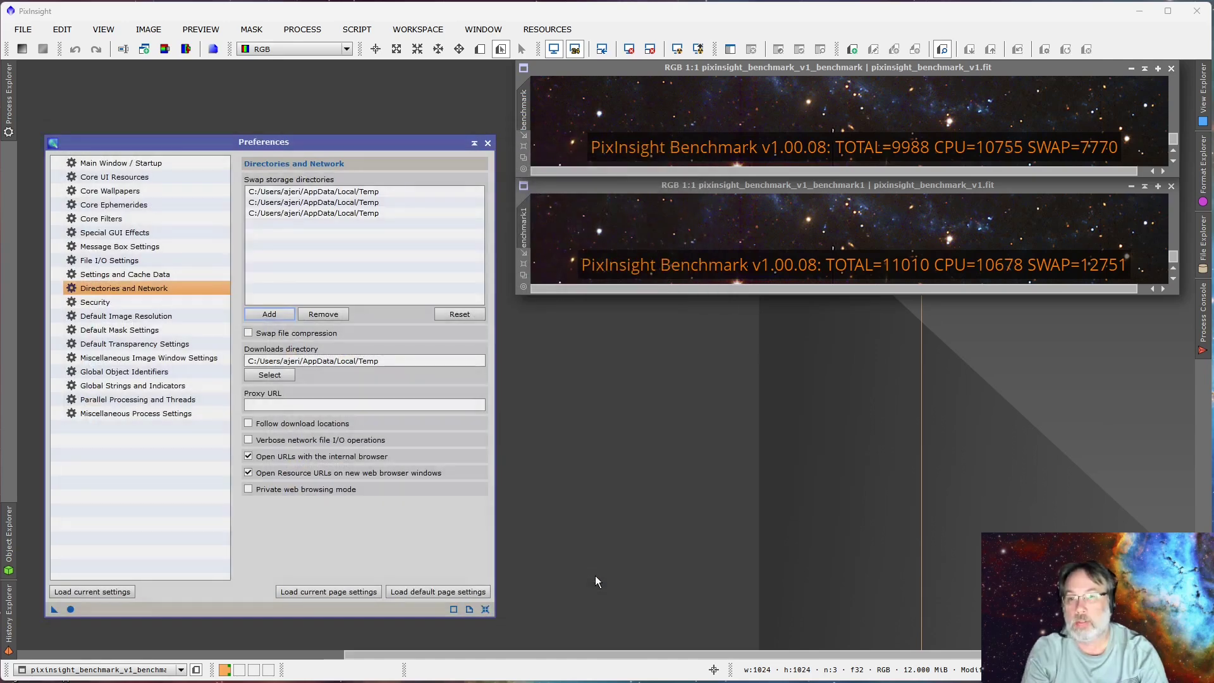
click(70, 611)
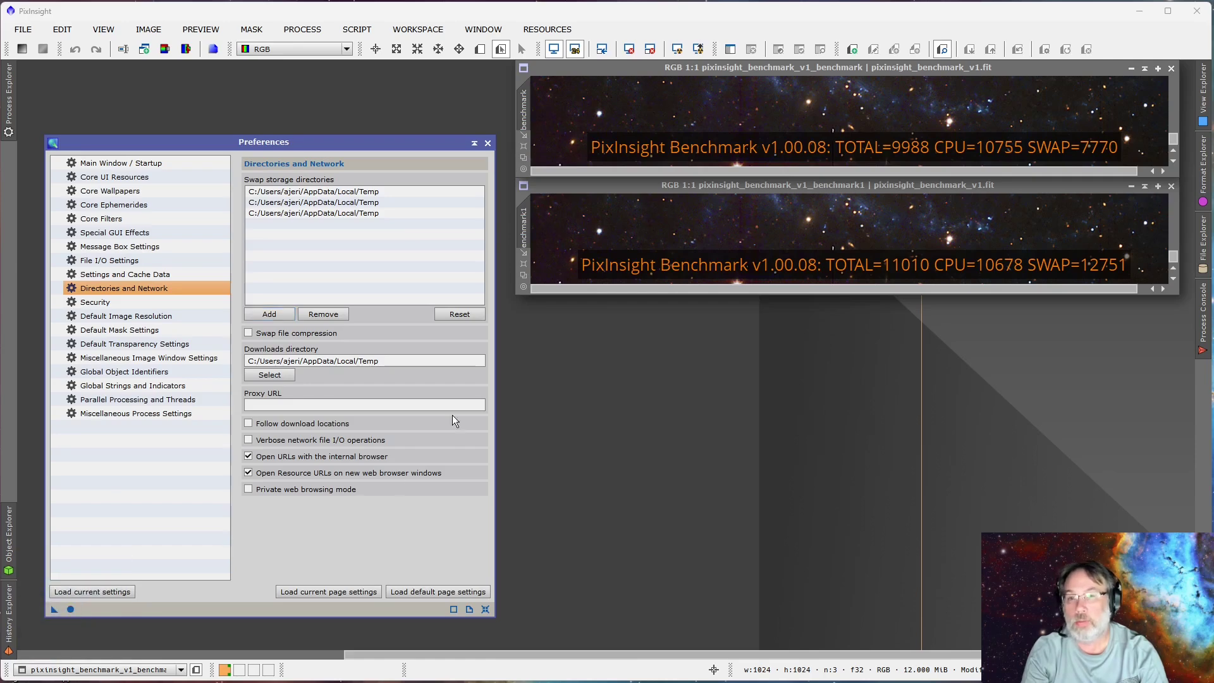
Run the PixInsight Benchmark with three swap directories, then exit the script
click(348, 33)
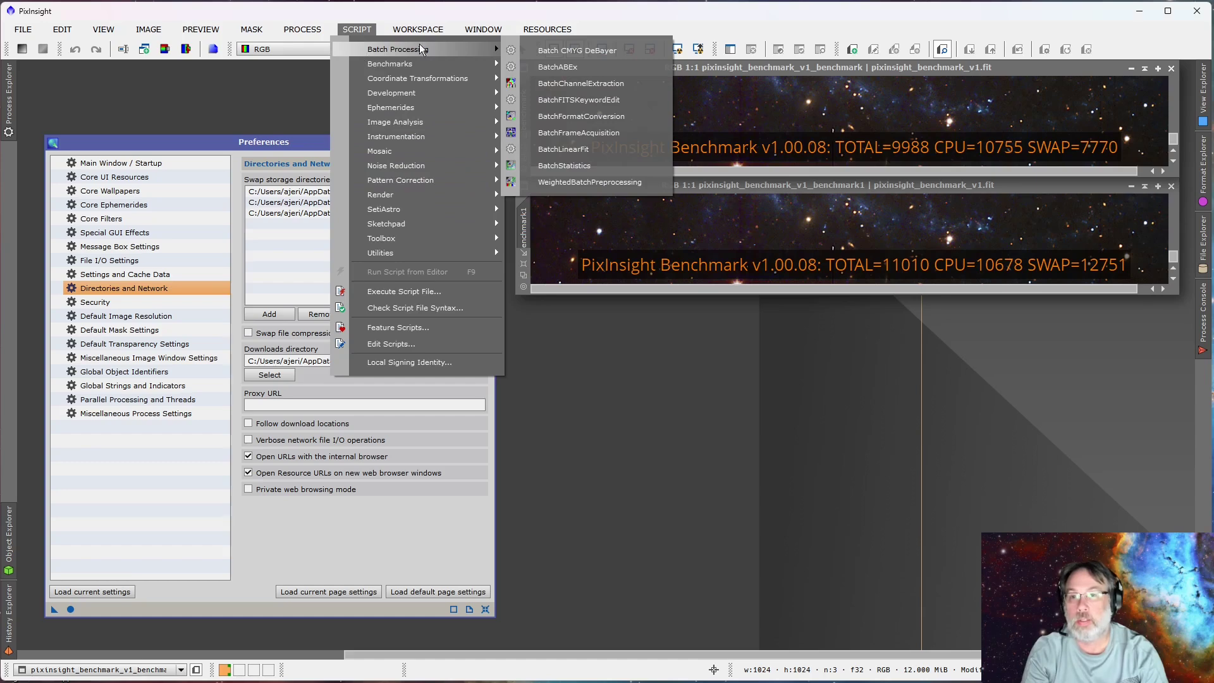
mouse_move(412, 63)
click(545, 62)
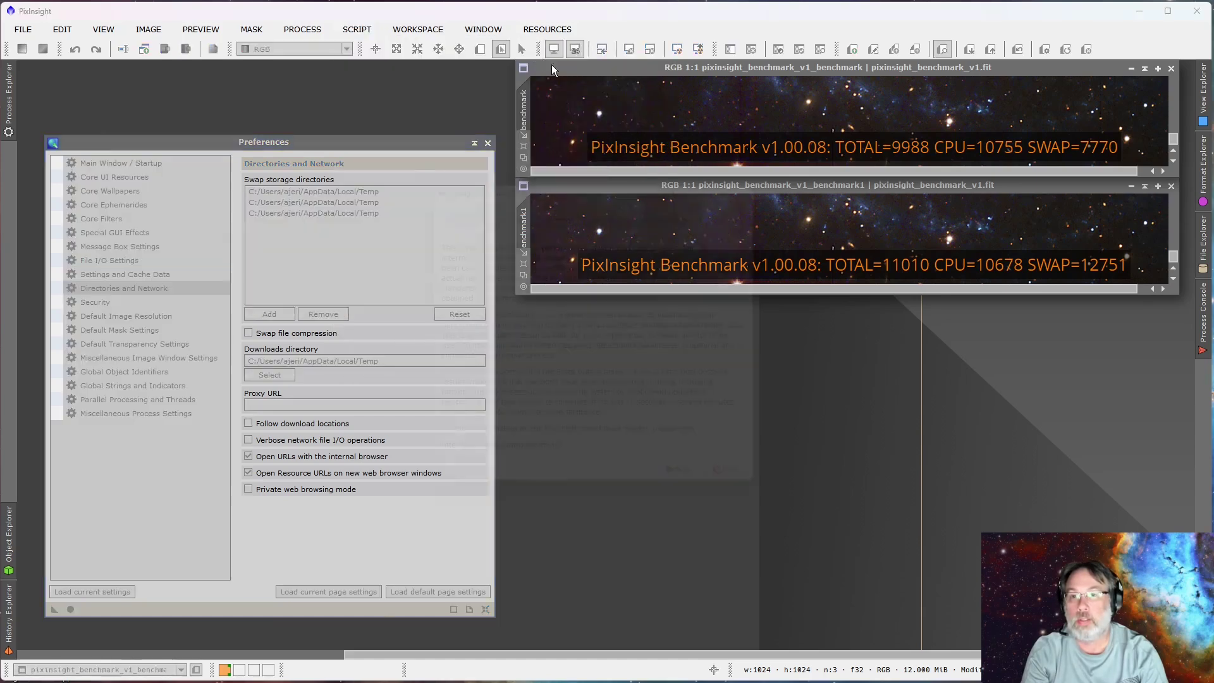
click(700, 498)
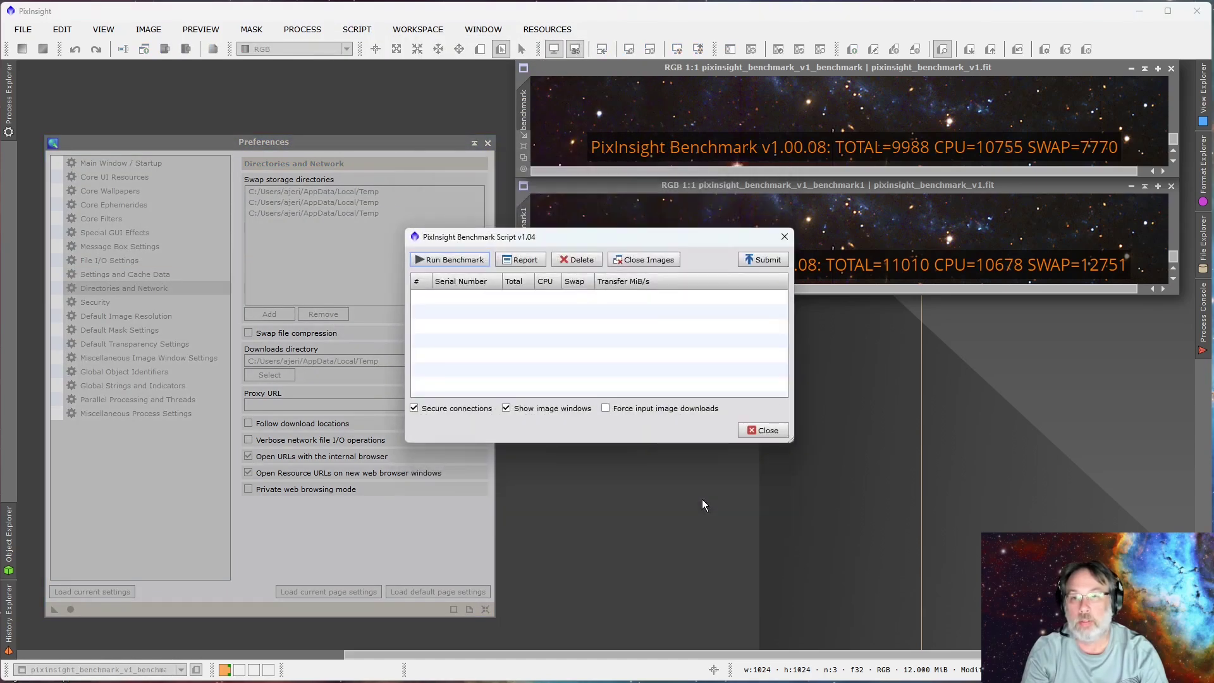
click(447, 263)
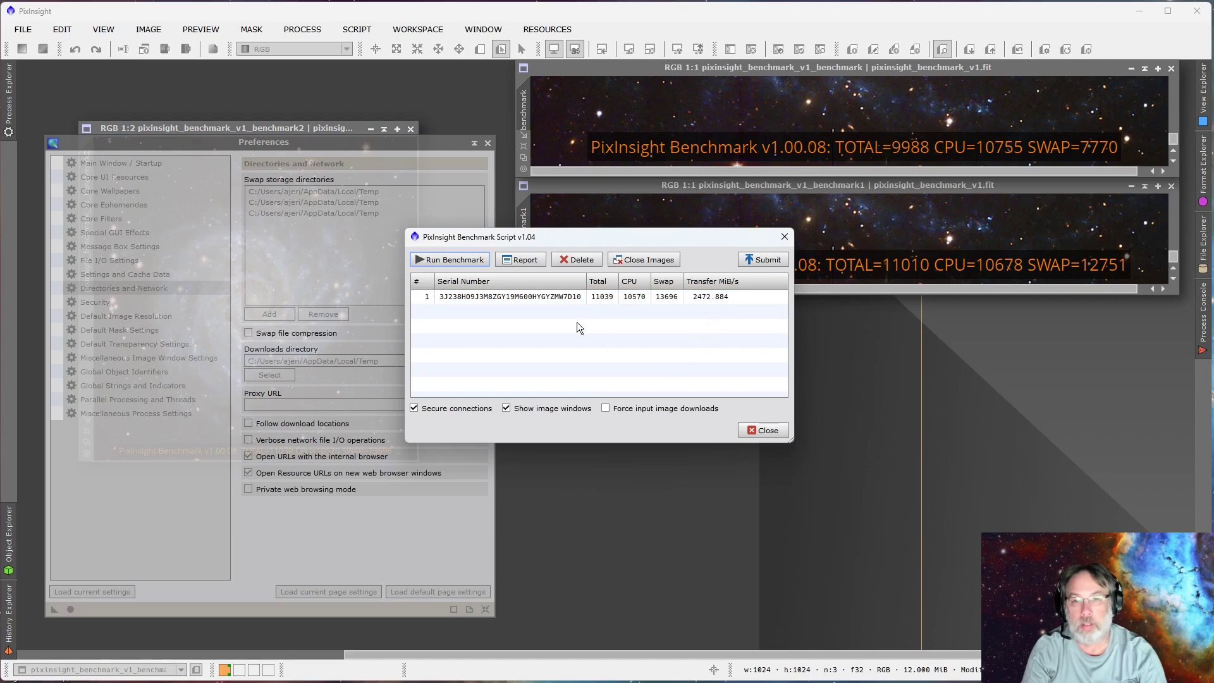
click(757, 431)
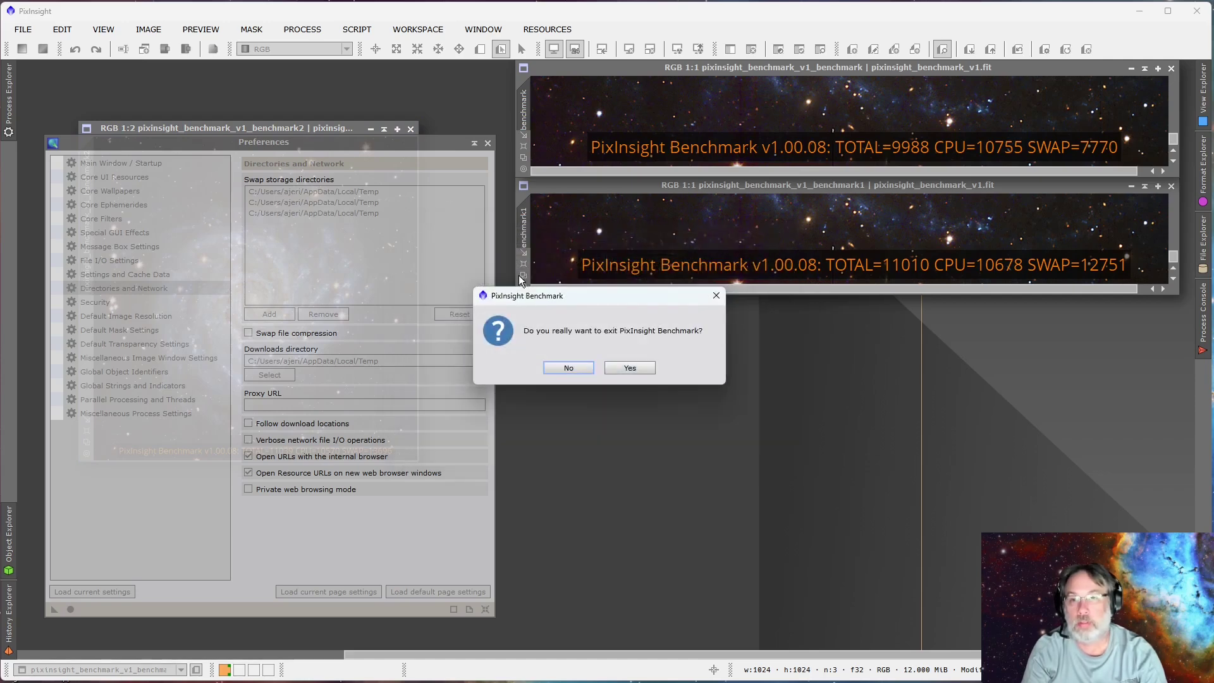
click(626, 369)
Stack the benchmark2 window below the others at matching size and view, showing TOTAL=11039
drag(347, 128, 784, 302)
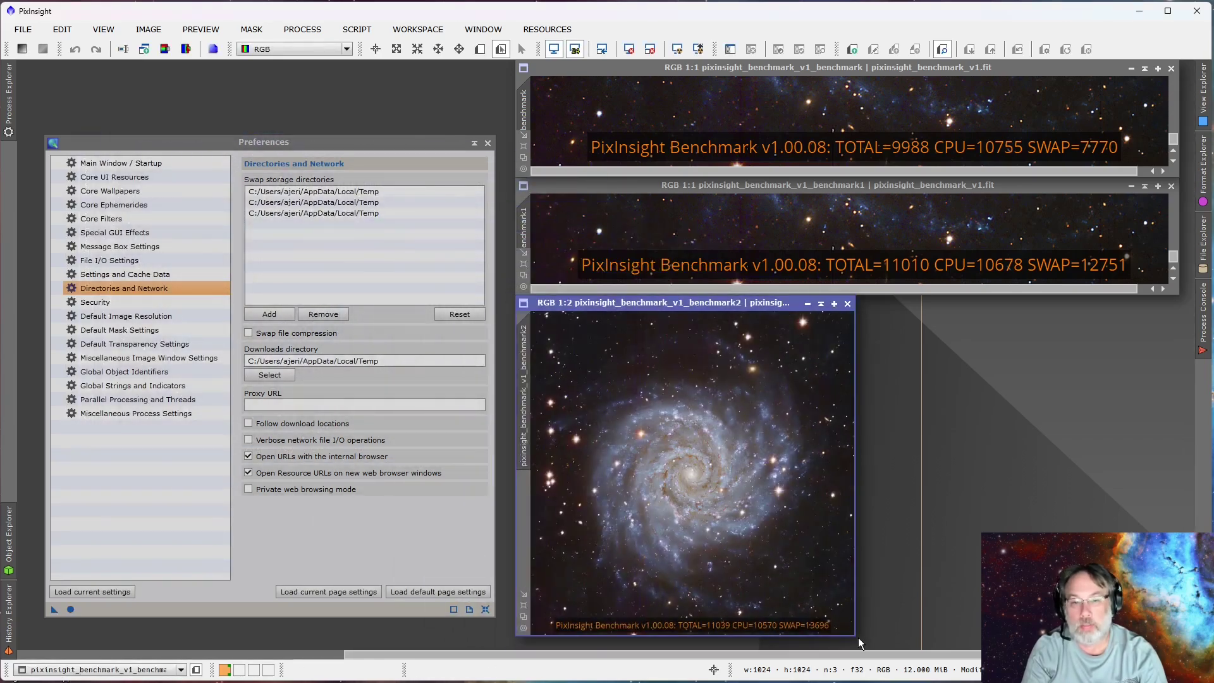
drag(853, 635, 1181, 491)
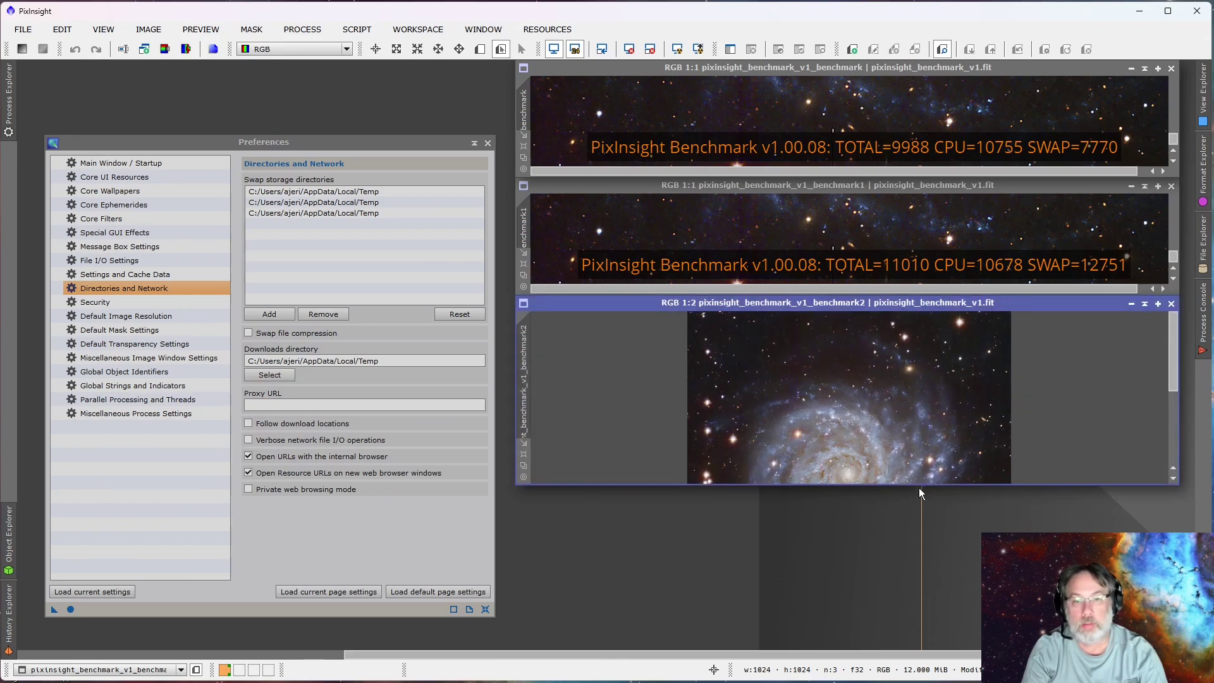
drag(919, 486, 920, 394)
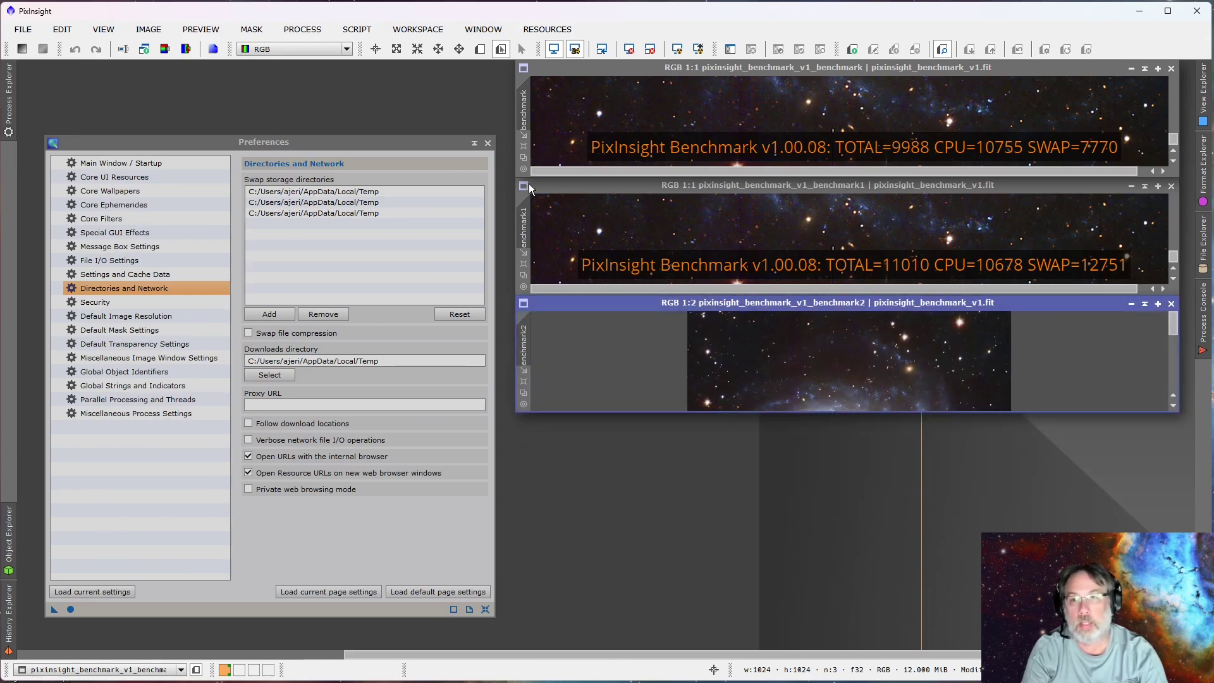
mouse_move(528, 117)
drag(528, 117, 523, 333)
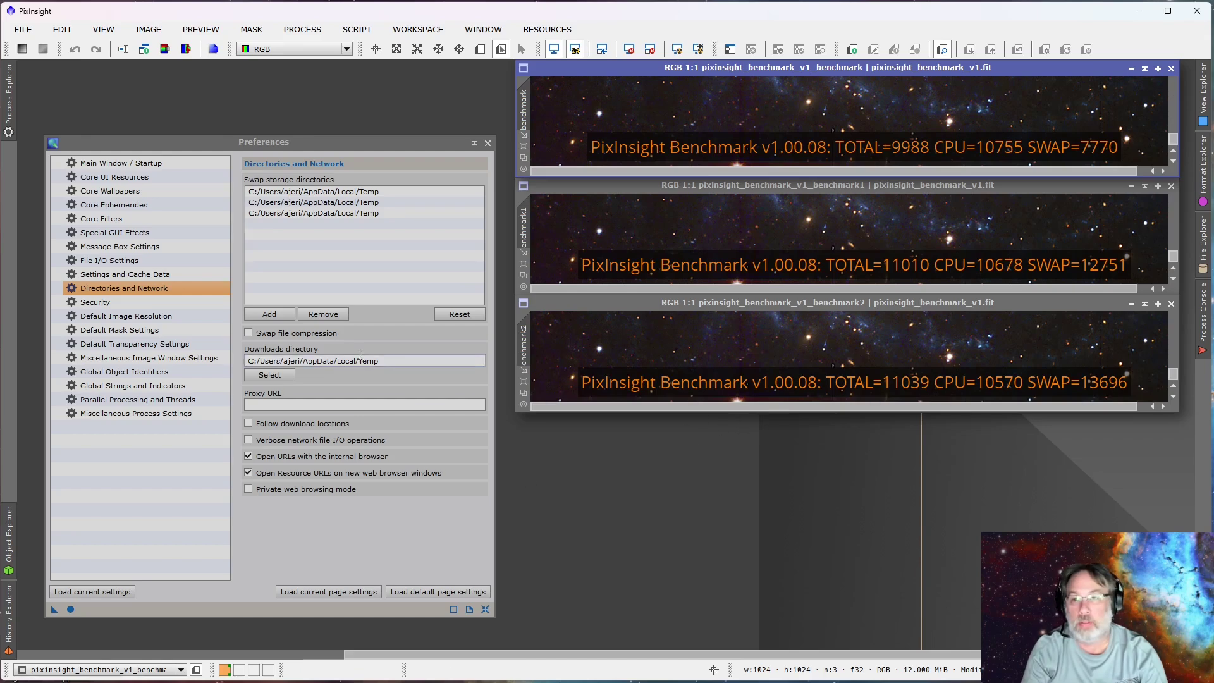
Add a fourth Temp swap directory in Preferences and apply it globally
click(365, 142)
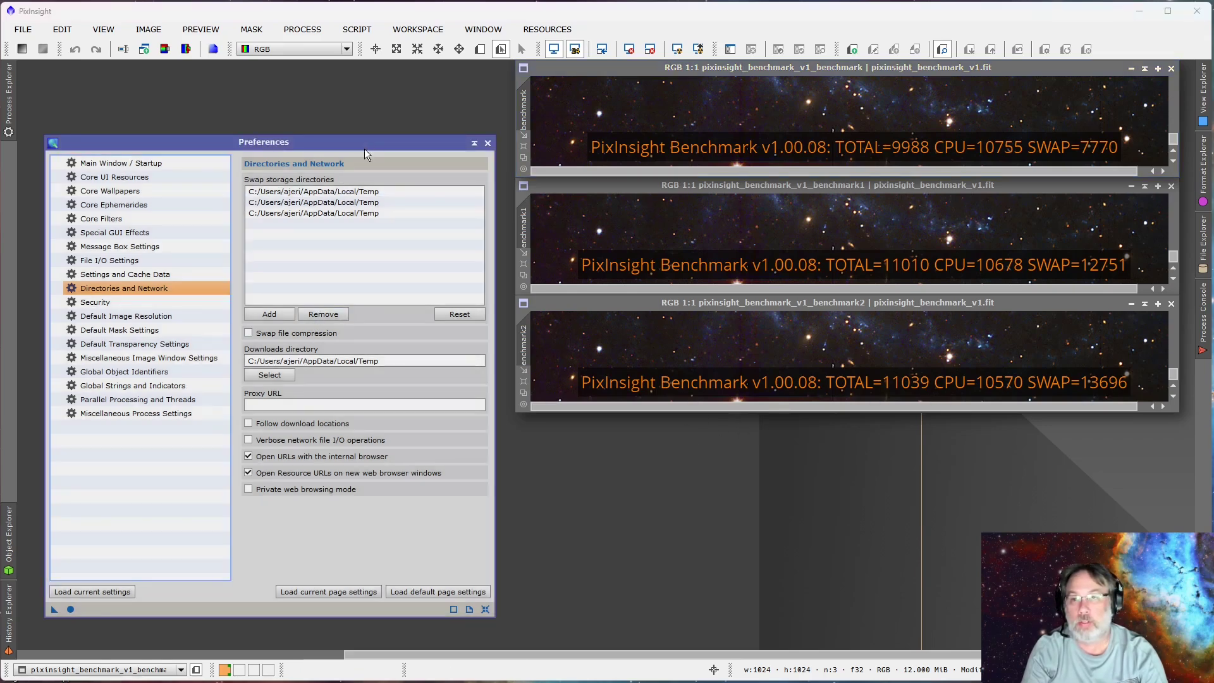
click(271, 316)
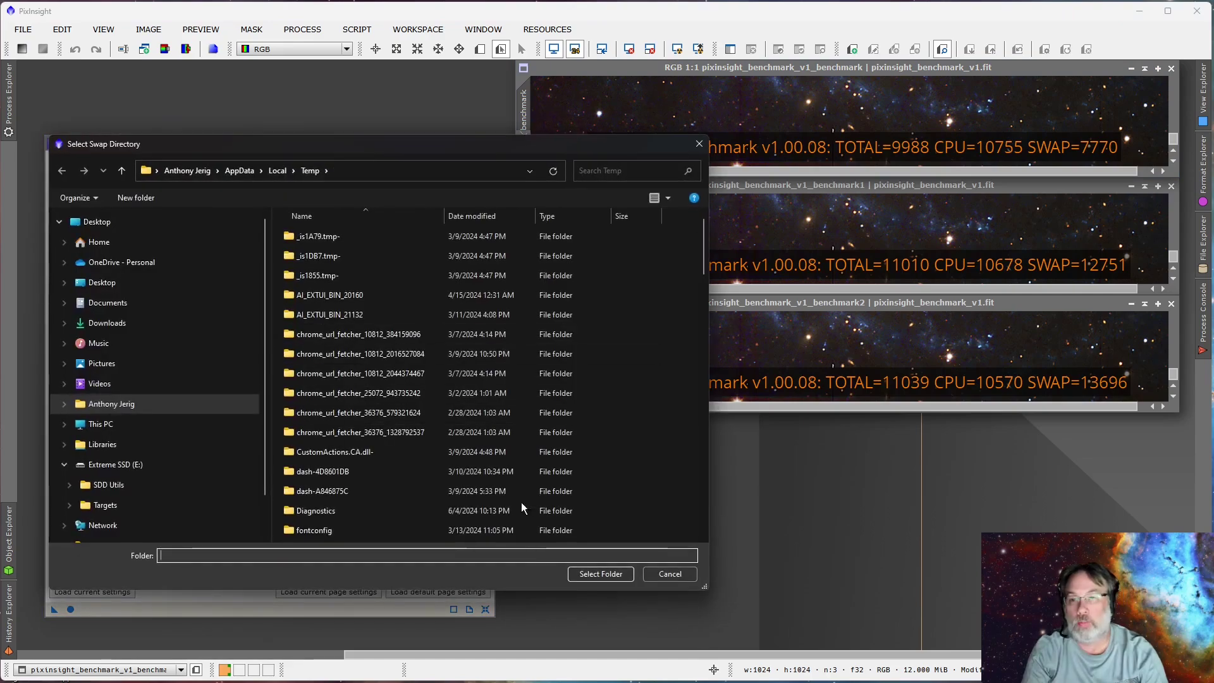
click(592, 573)
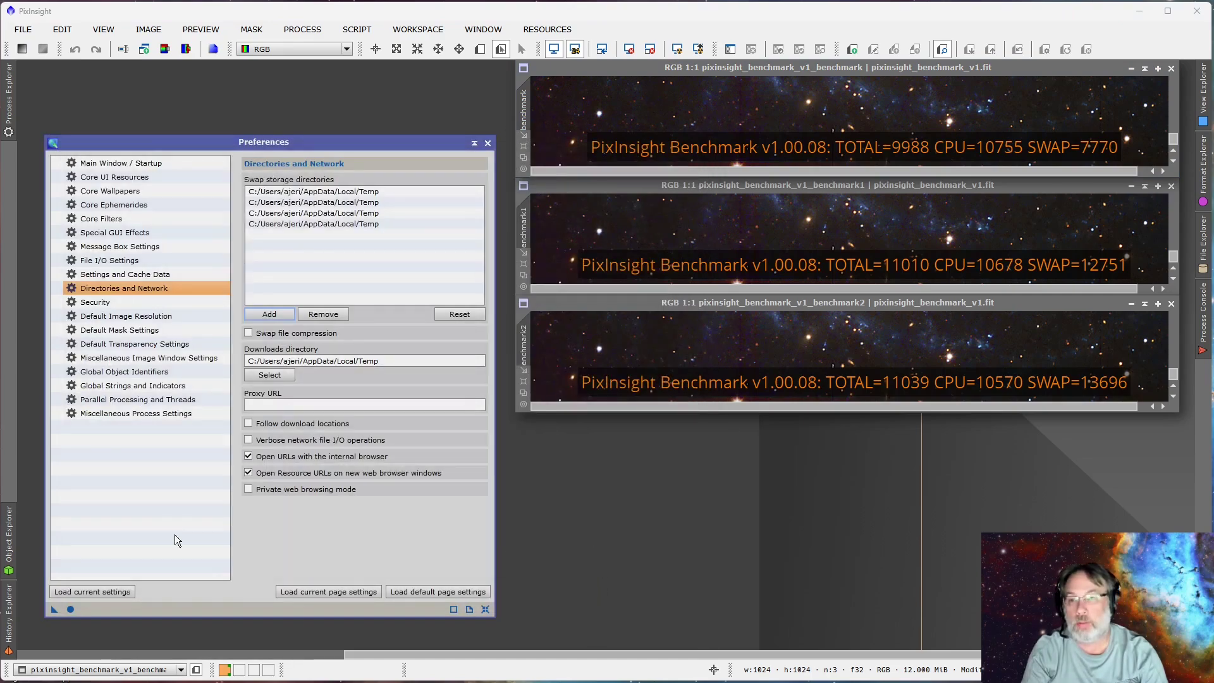
click(71, 611)
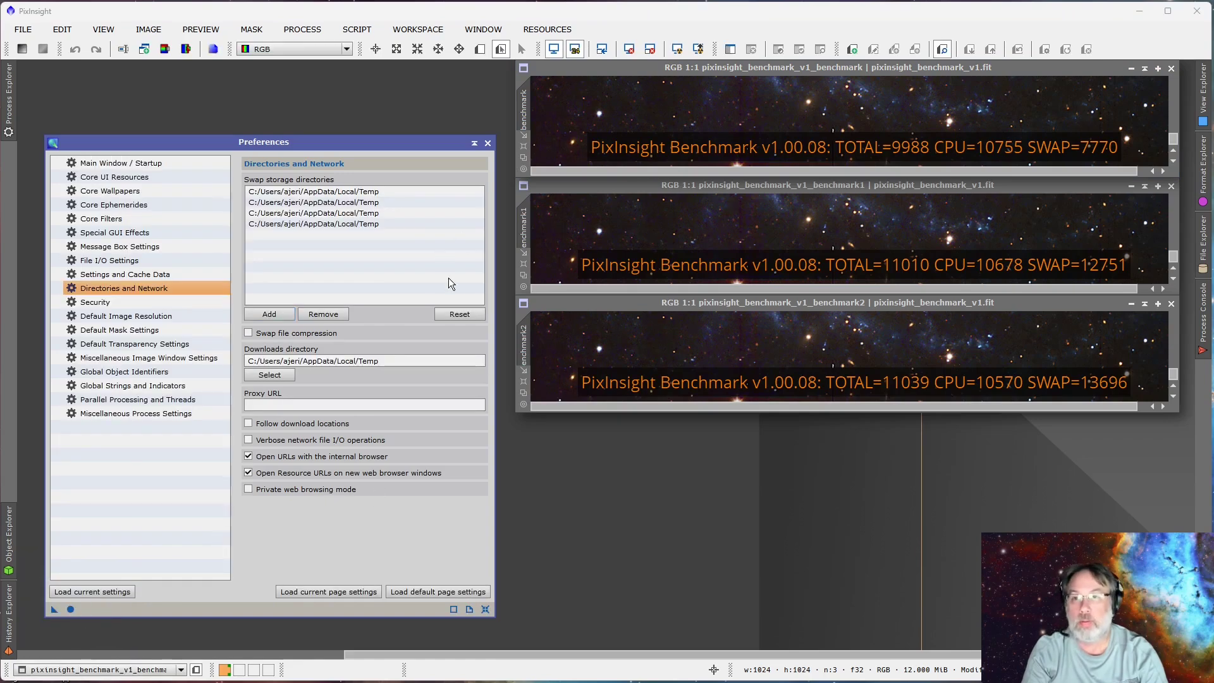
Run the benchmark with four swap directories (TOTAL=11198), exit the script, and nudge Preferences
click(301, 31)
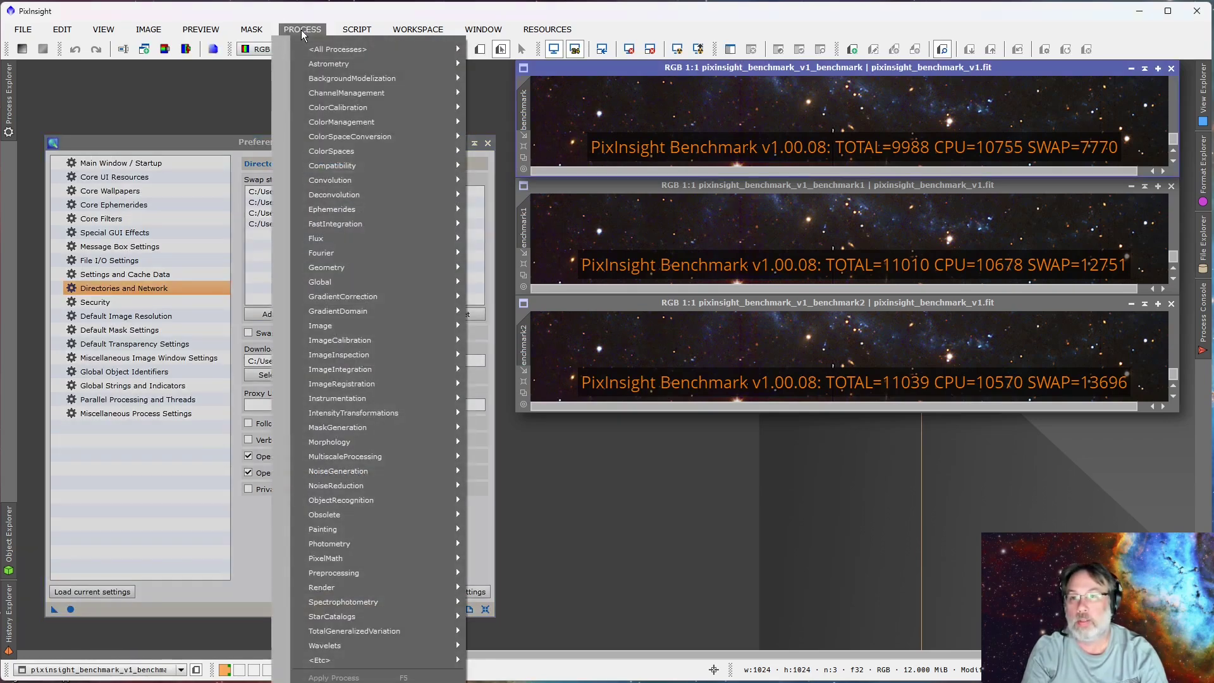
mouse_move(354, 29)
mouse_move(363, 63)
click(544, 64)
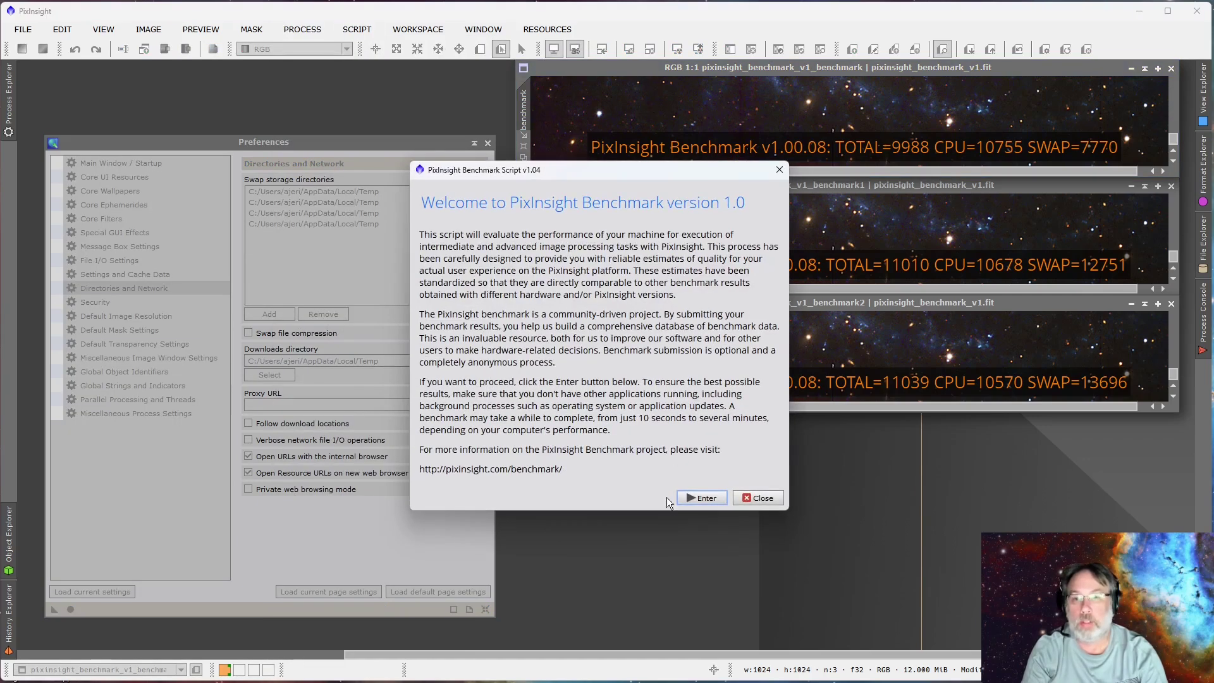
click(691, 498)
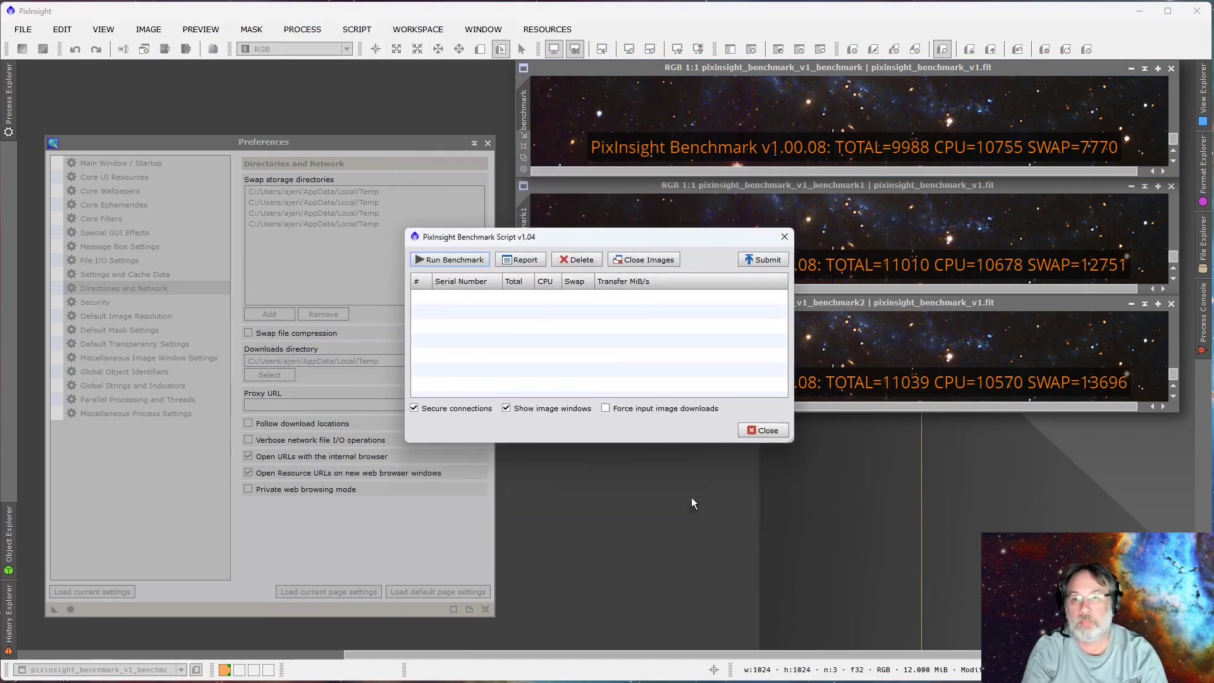
click(452, 257)
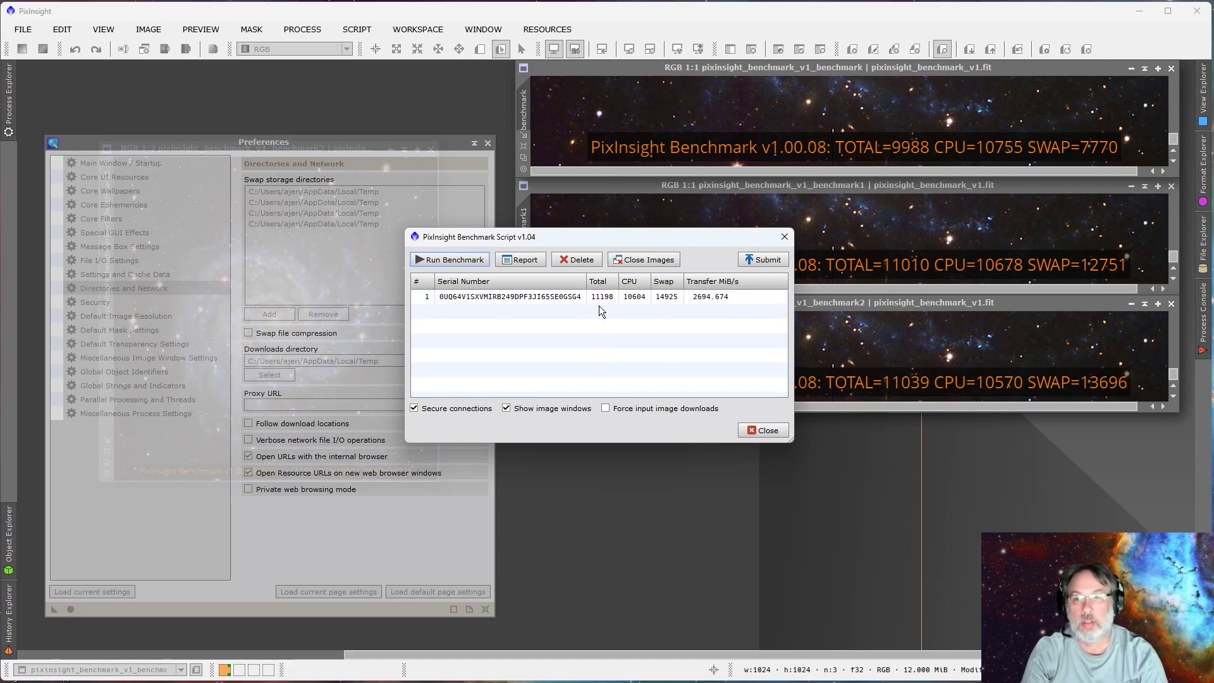
click(764, 431)
click(629, 368)
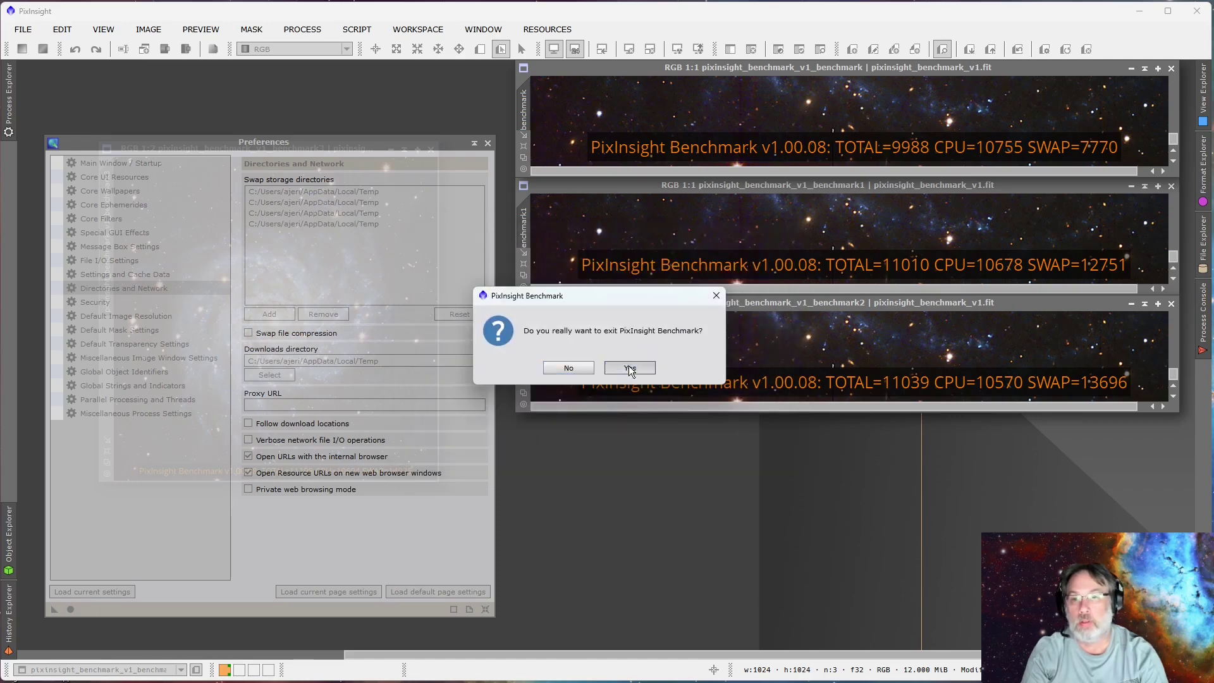
drag(440, 146, 437, 158)
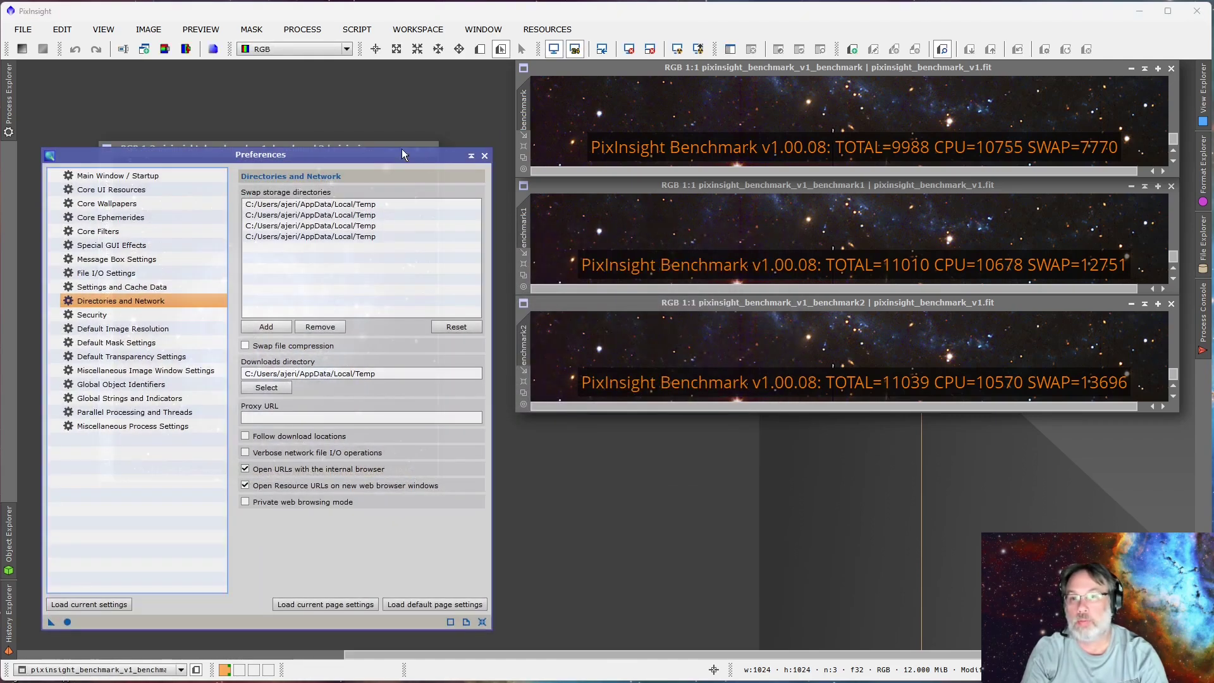
Fit the benchmark3 window under the other three and match their 1:1 view of TOTAL=11198
drag(377, 144, 827, 295)
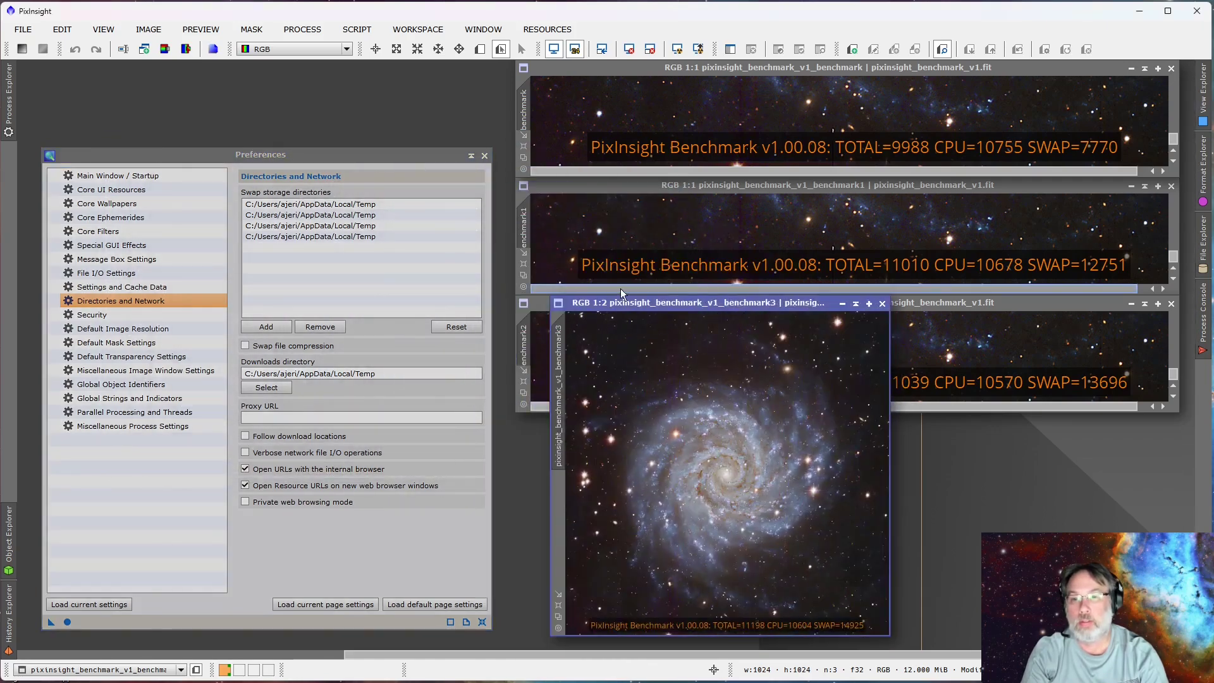
drag(638, 295, 591, 420)
drag(853, 621, 1168, 531)
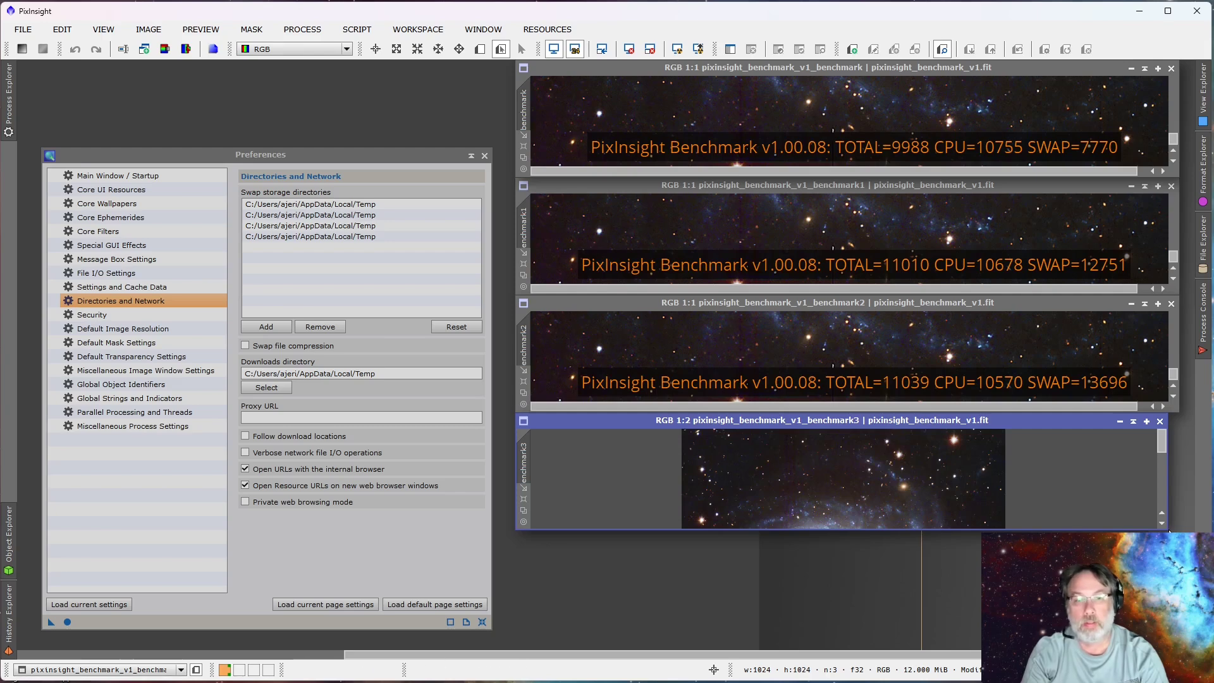
drag(1166, 529, 1177, 530)
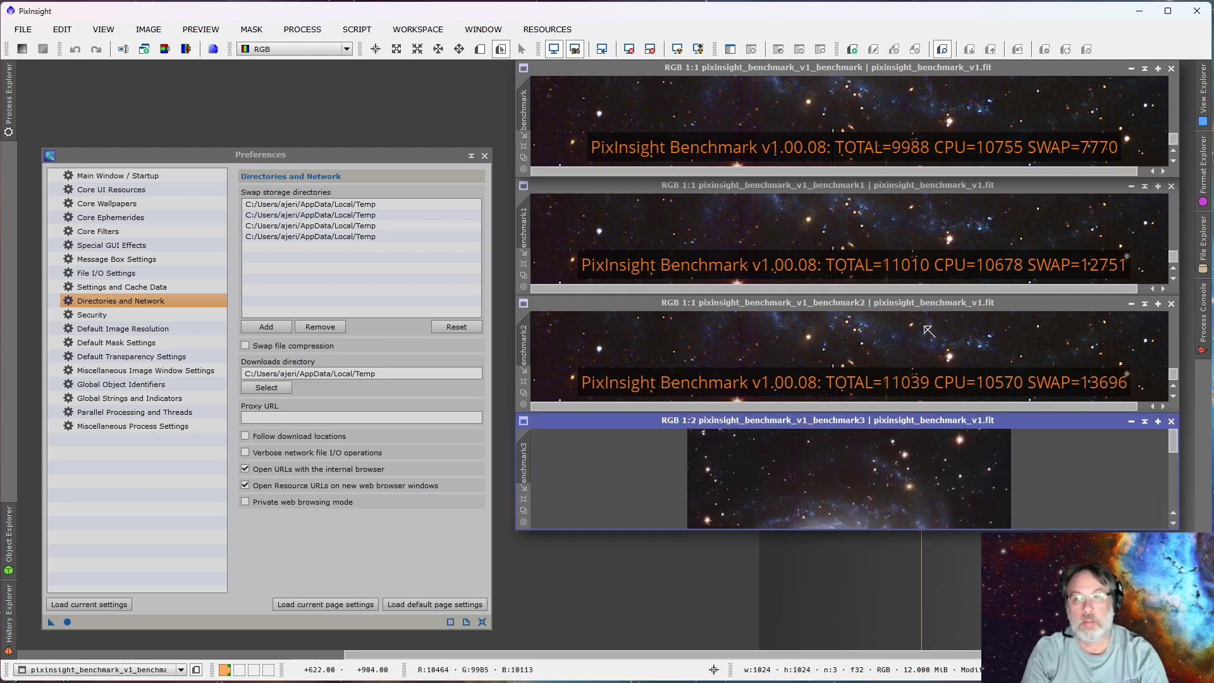
drag(523, 138, 531, 442)
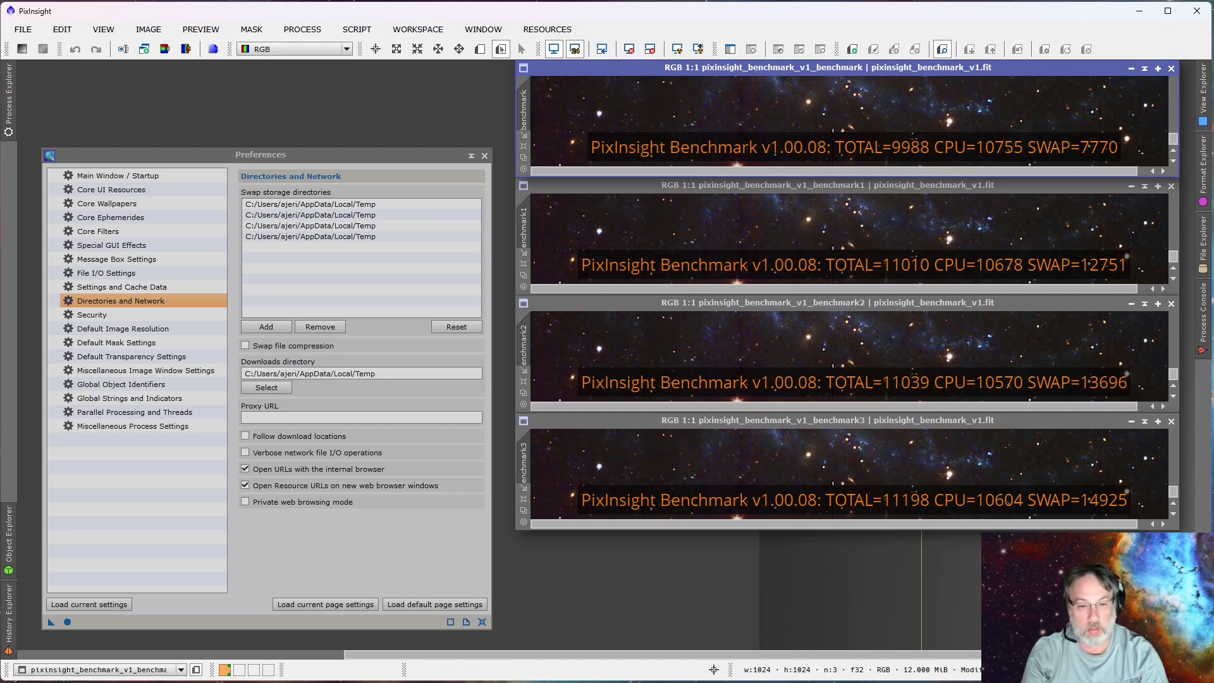
Bring Calculator over Preferences and compute 11198 − 11010 = 188
key(alt+Tab)
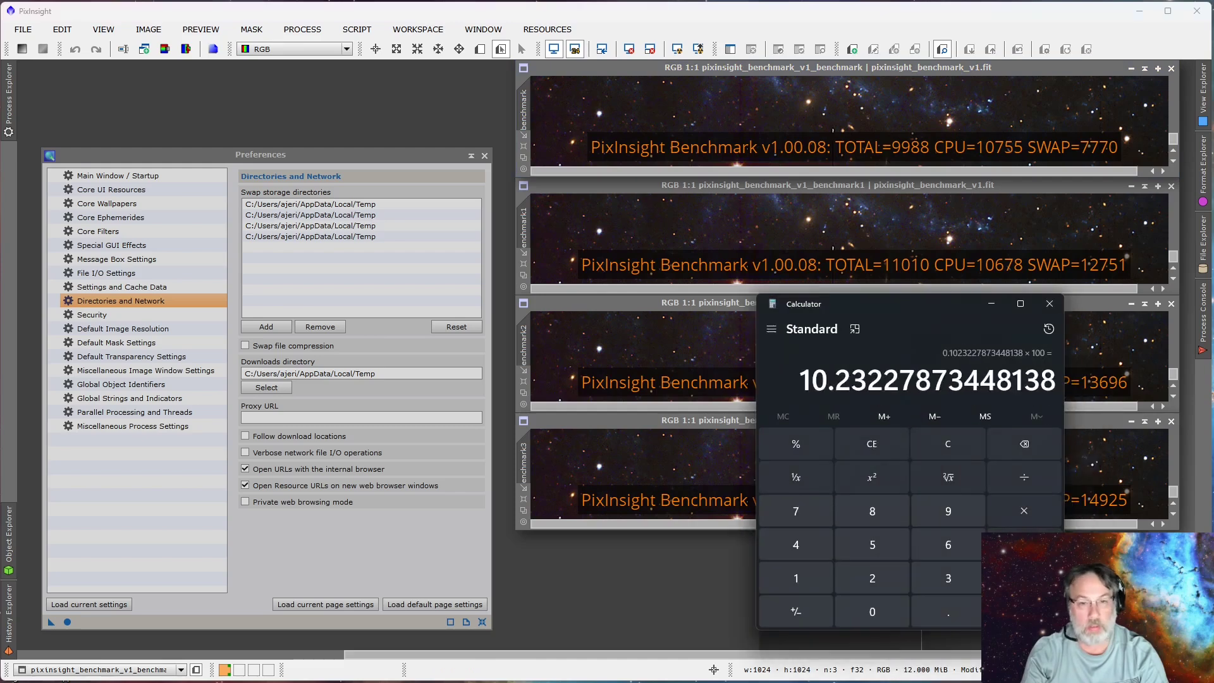
drag(909, 305, 333, 183)
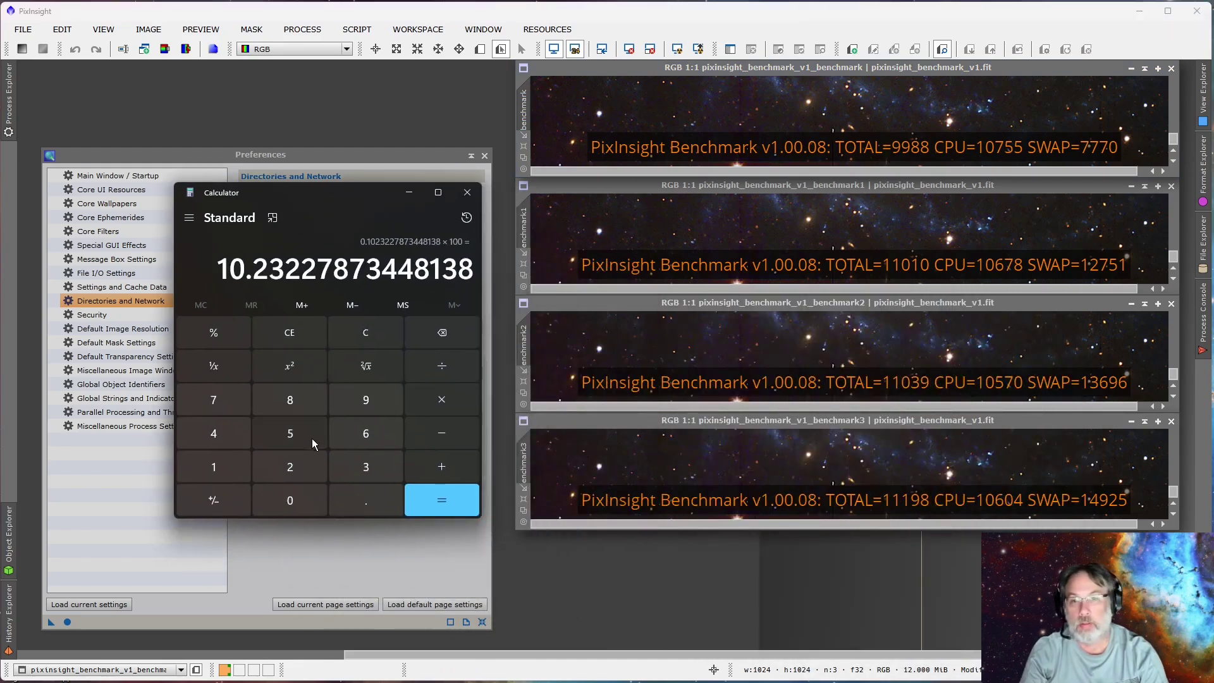
click(217, 458)
click(215, 458)
click(214, 460)
click(344, 402)
click(316, 403)
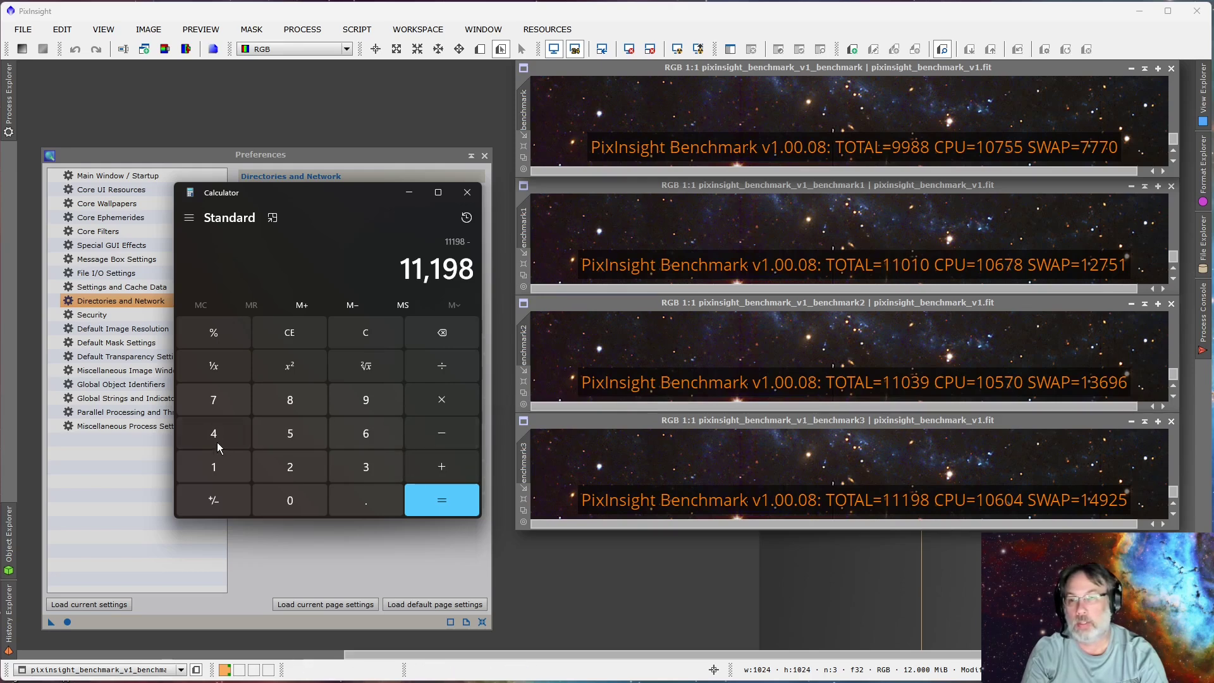
click(215, 459)
click(215, 460)
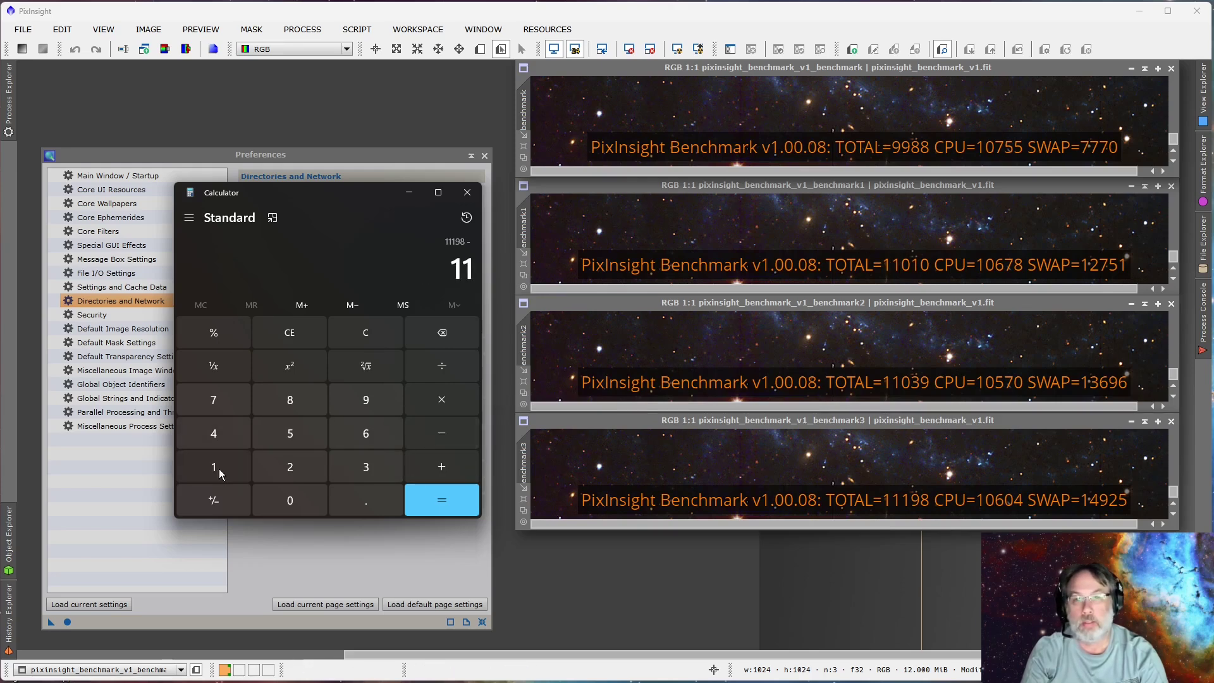
click(271, 500)
click(236, 469)
click(291, 501)
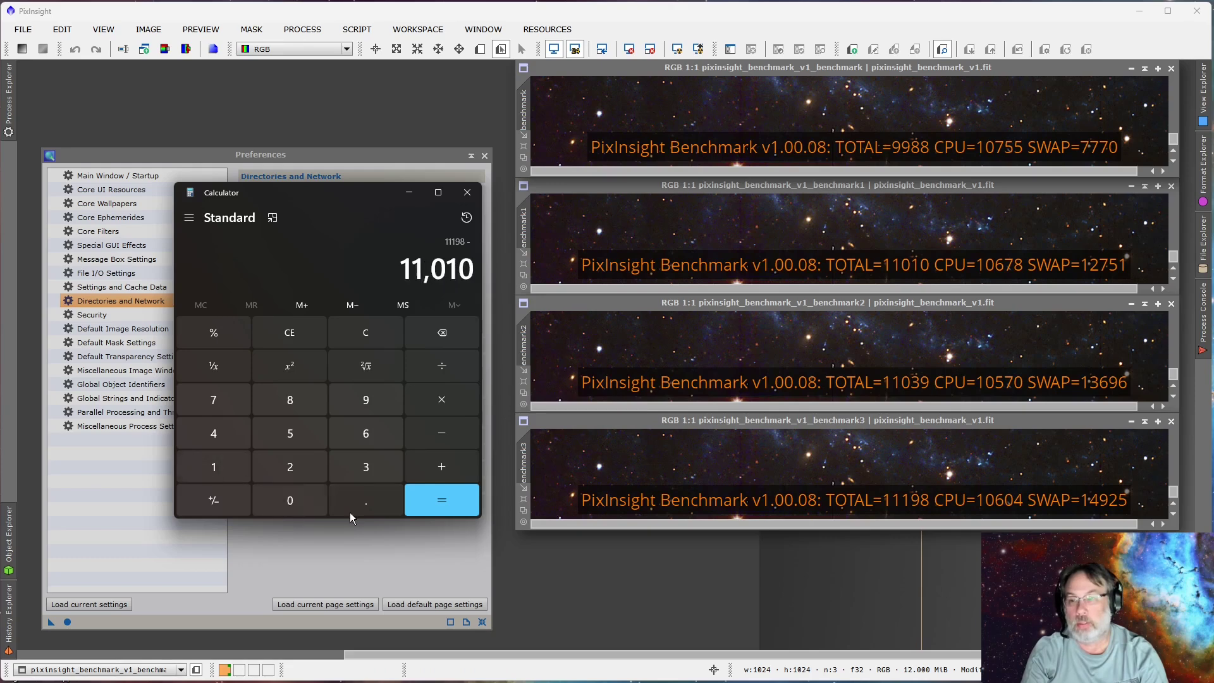
click(441, 502)
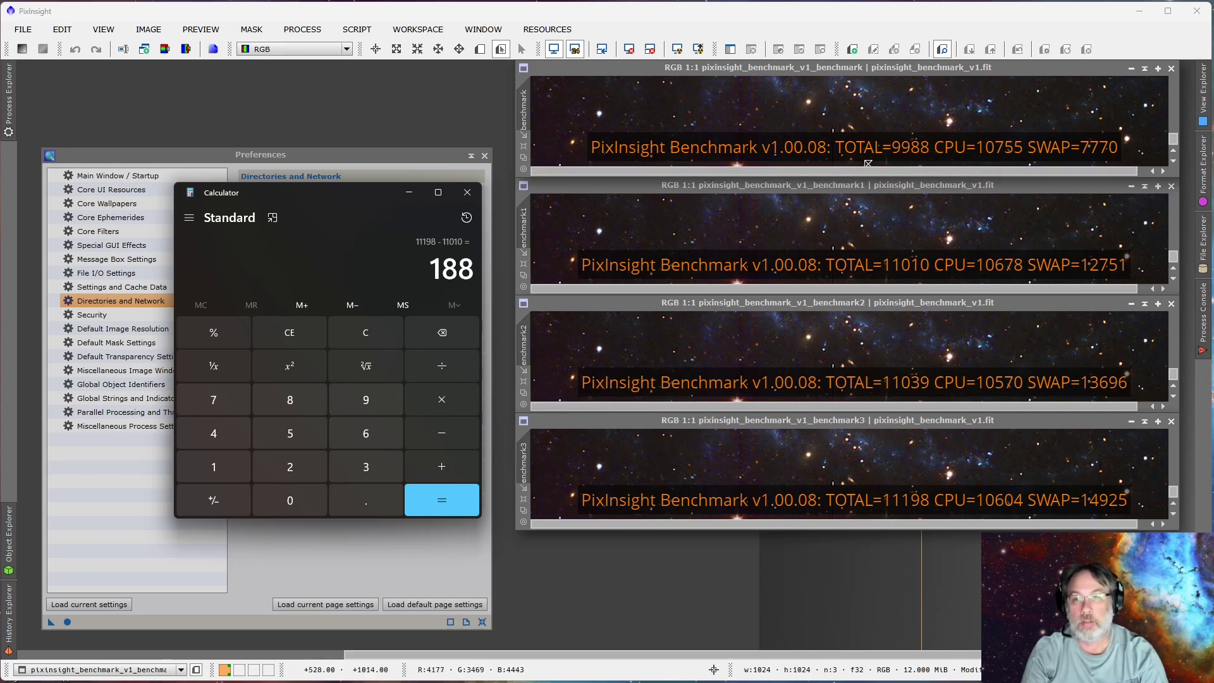
Divide 188 by 9988 and multiply by 100, giving about 1.88, then close Calculator
click(441, 366)
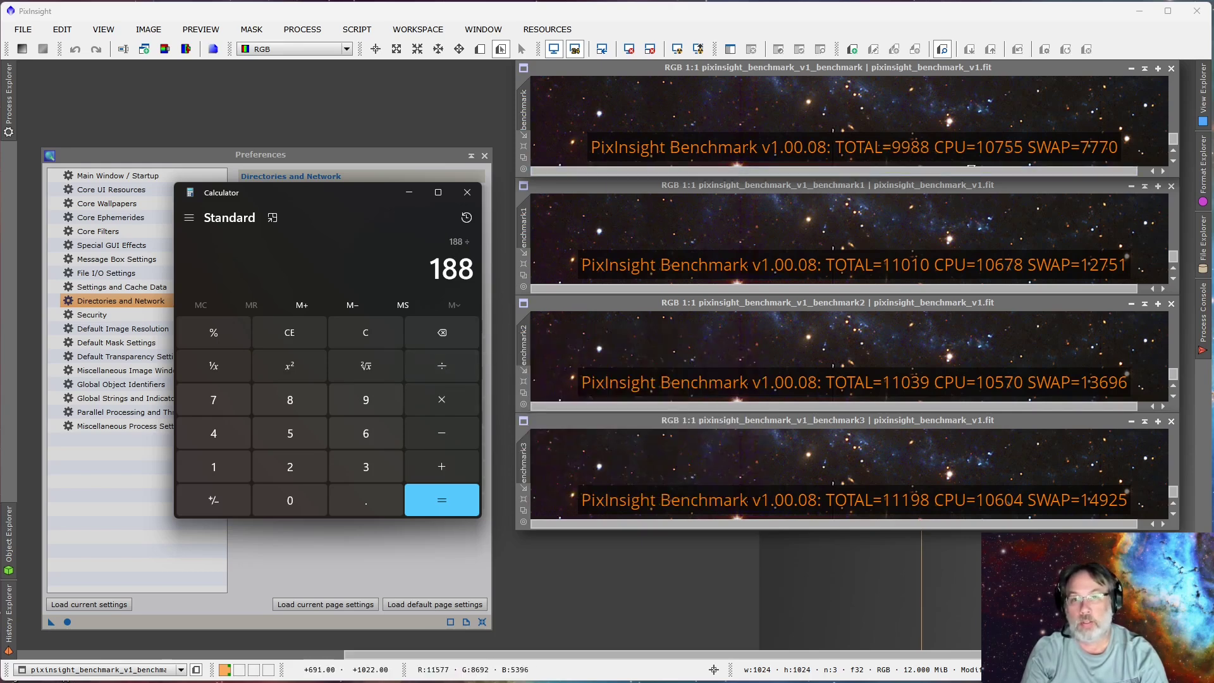
click(370, 404)
click(370, 404)
click(297, 405)
click(297, 405)
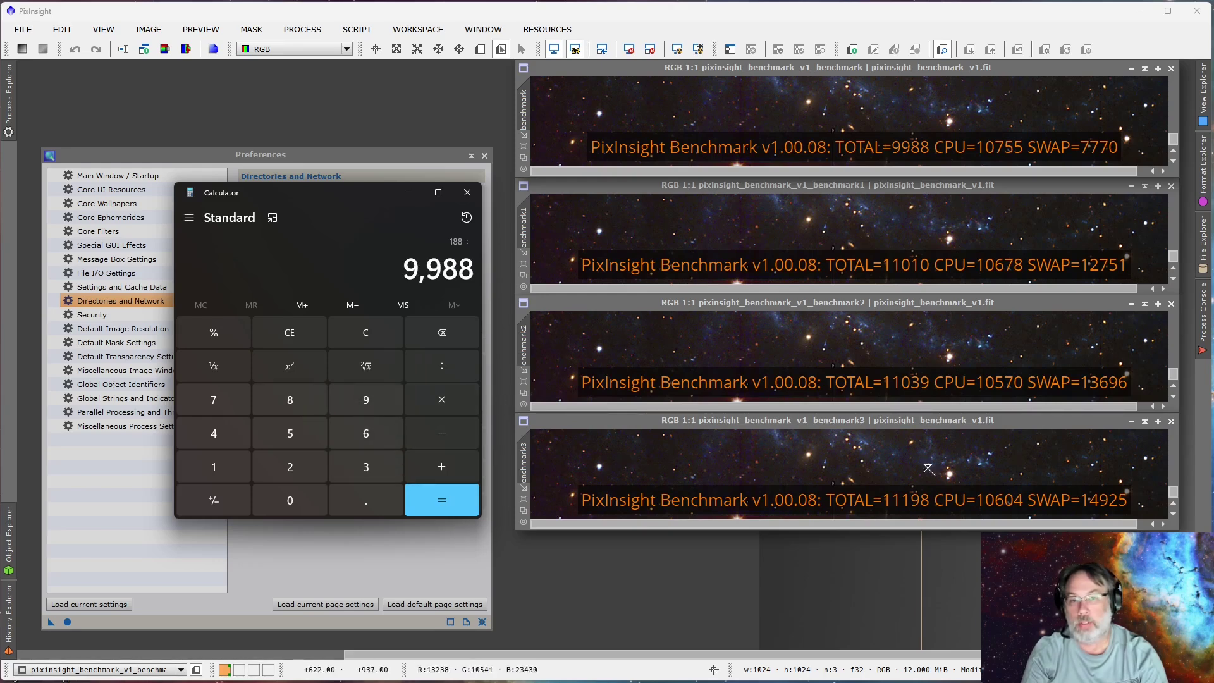
click(438, 505)
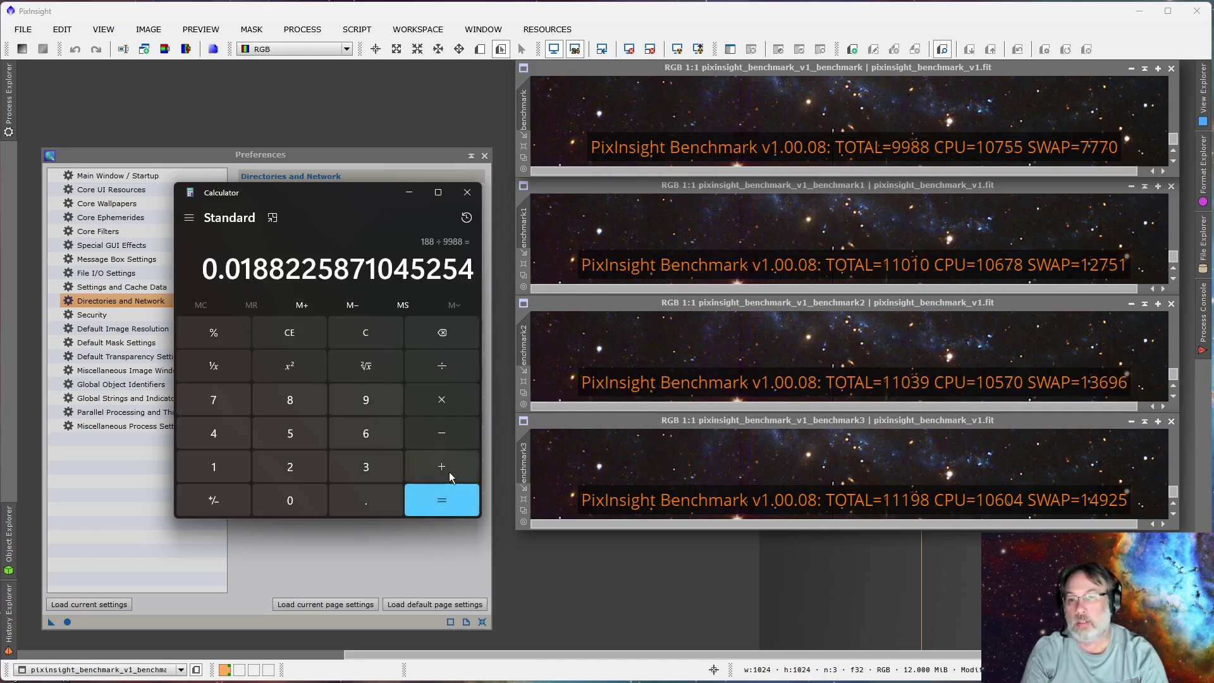
click(449, 411)
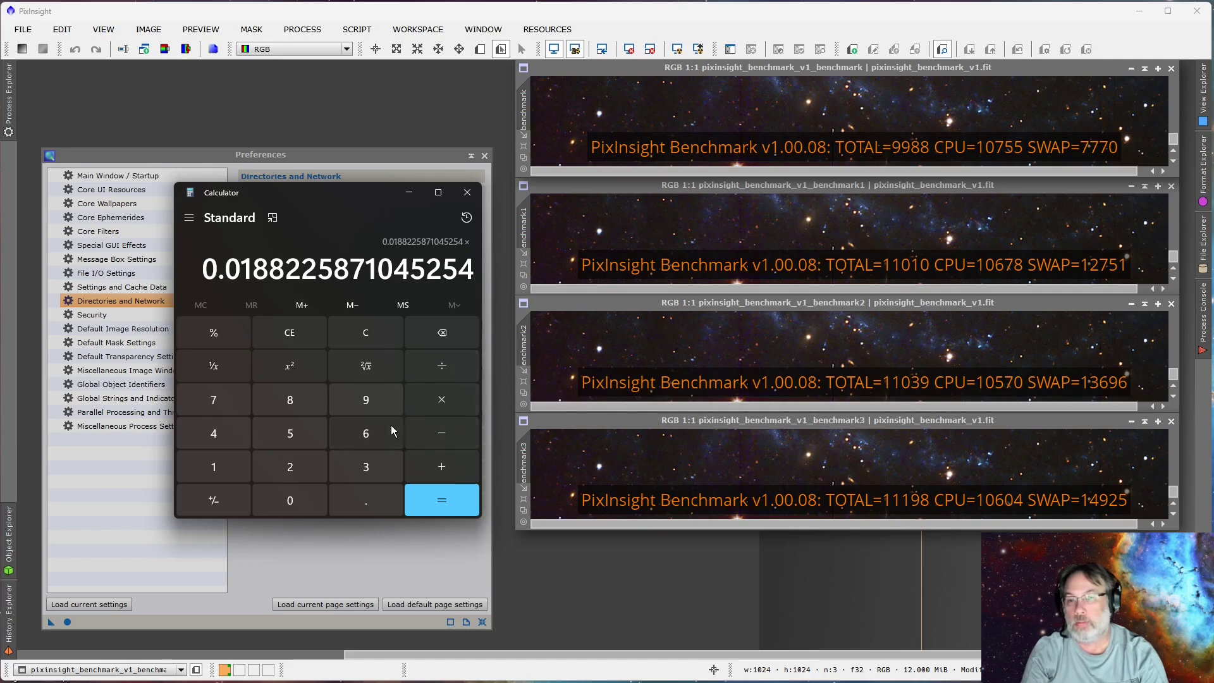
click(194, 464)
double_click(282, 495)
click(449, 502)
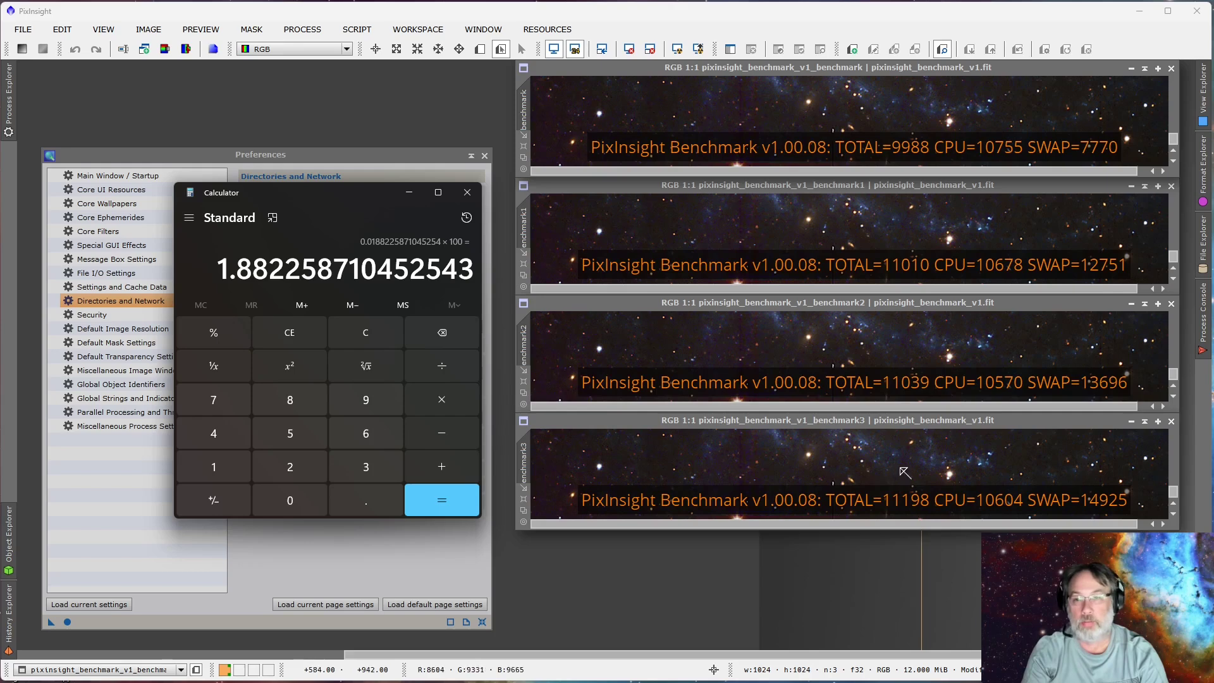
click(466, 193)
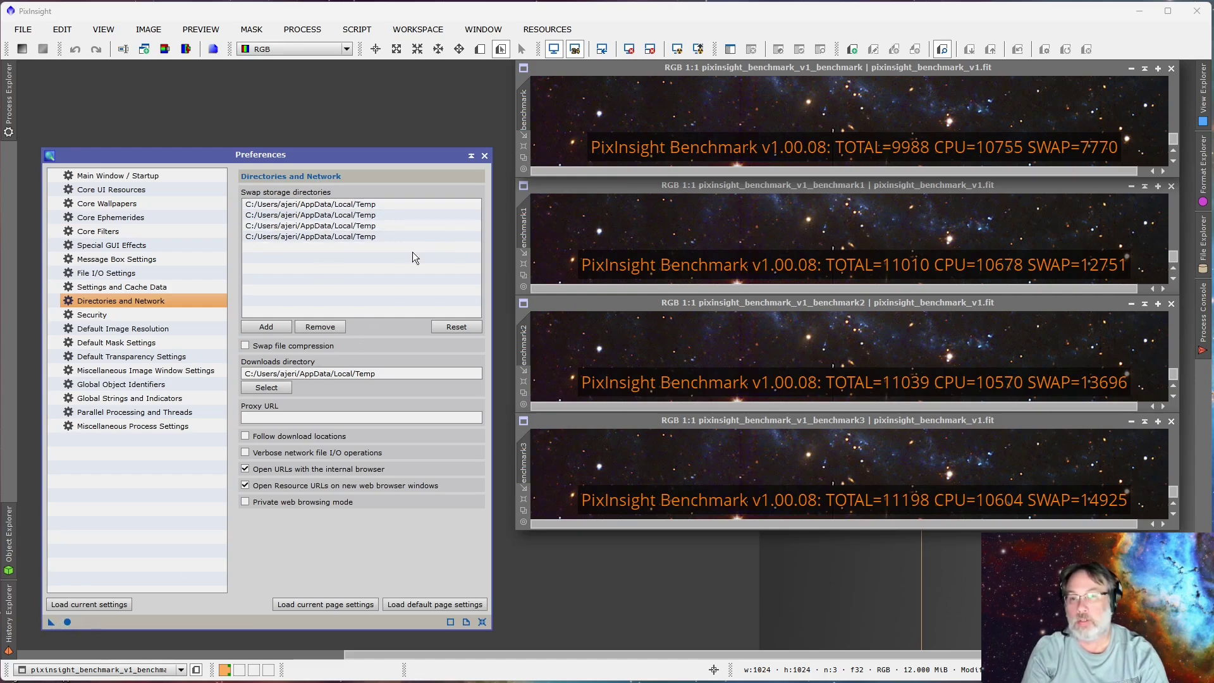
Close PixInsight's Preferences dialog, leaving the four benchmark results stacked
click(484, 156)
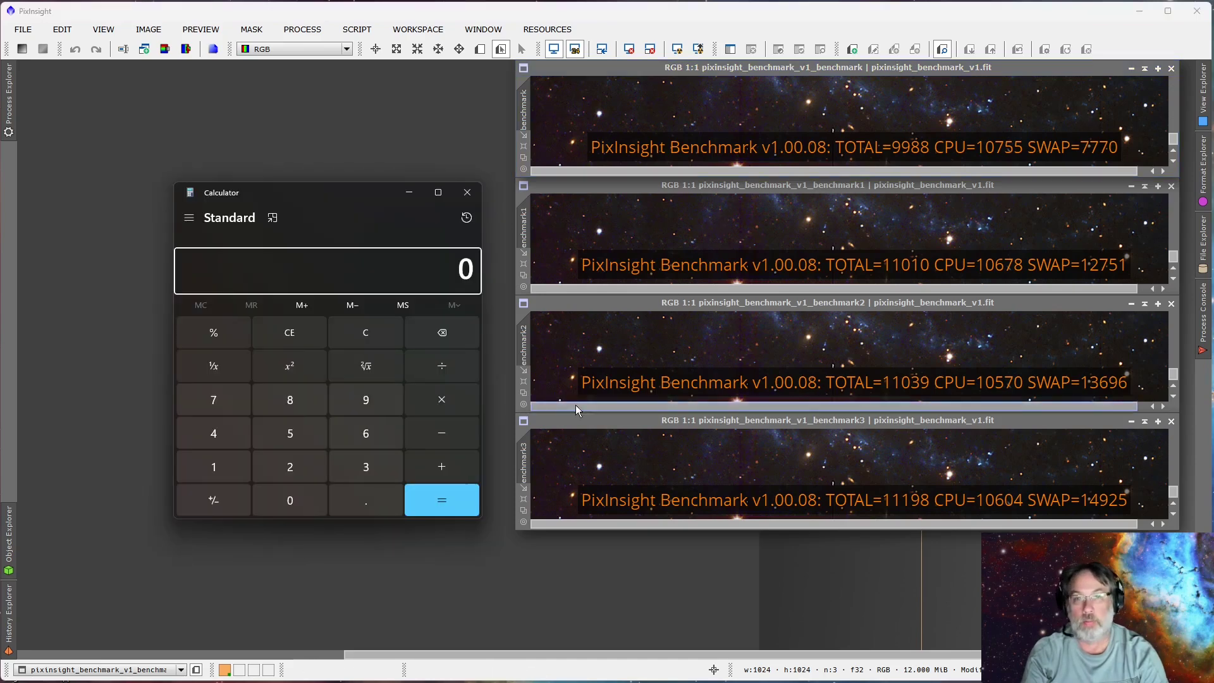
Subtract 9988 from 11198 in Calculator to get 1210
click(213, 468)
click(213, 468)
click(213, 468)
click(348, 405)
click(299, 404)
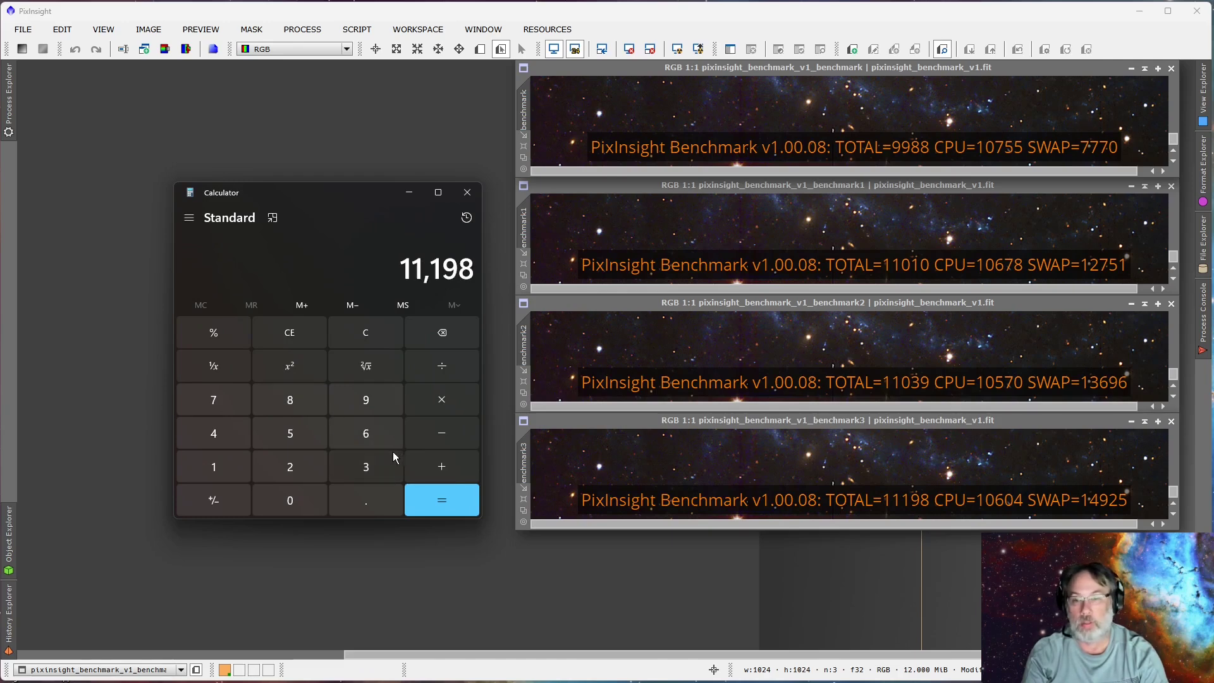
click(456, 440)
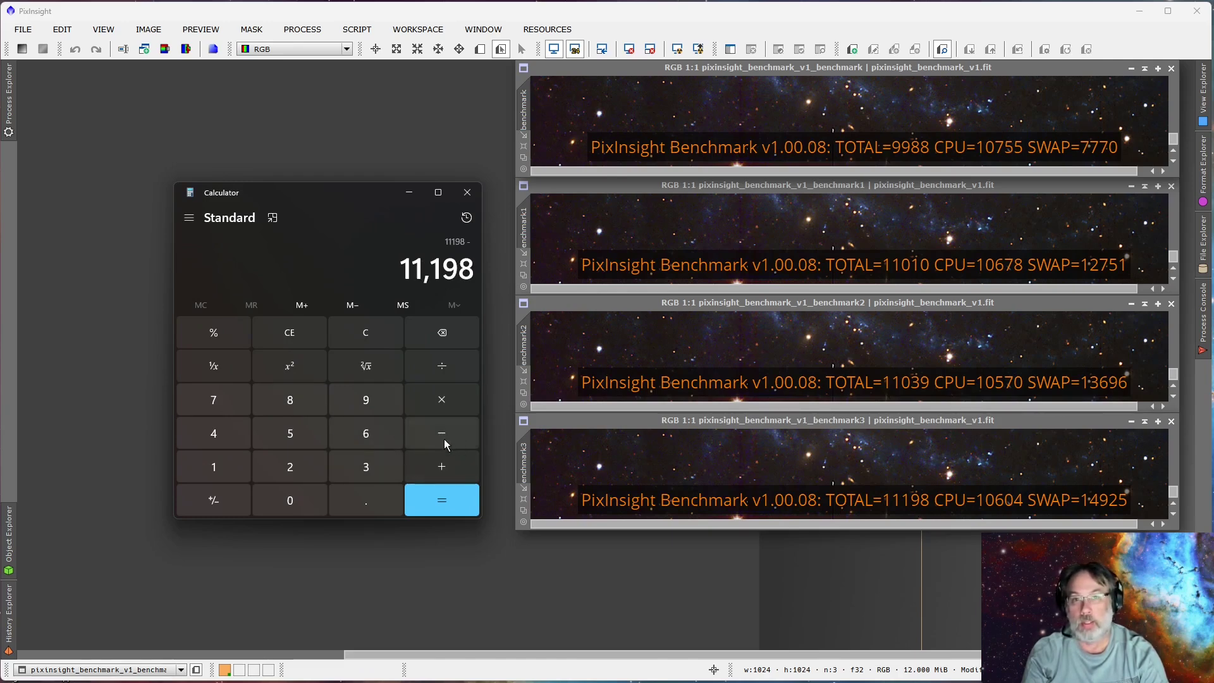
click(367, 407)
click(367, 407)
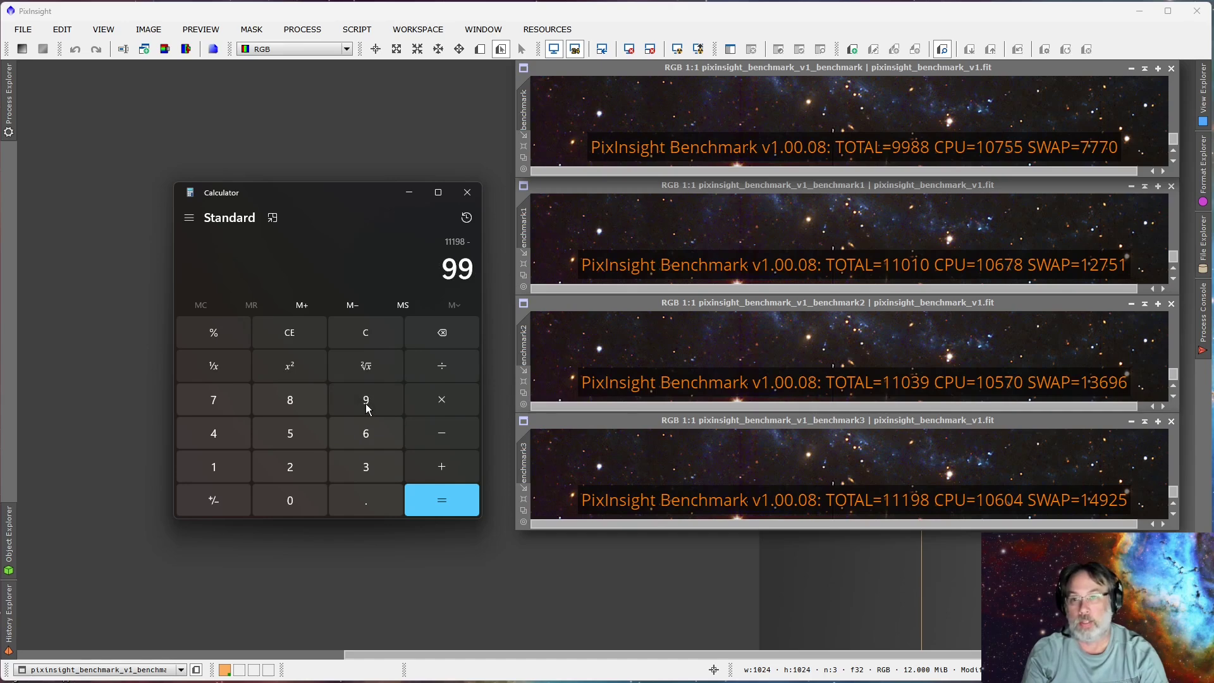
click(300, 406)
click(300, 405)
click(434, 502)
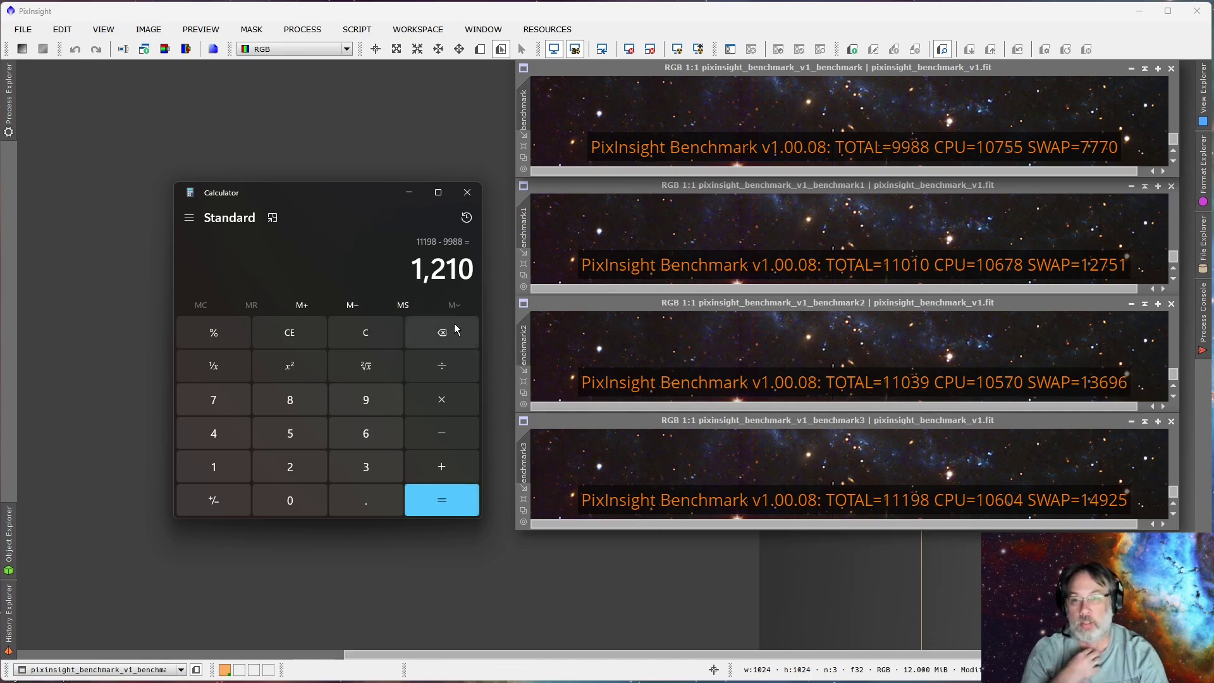
Divide 1210 by 9988 to get the gain, about 0.1211
click(447, 368)
click(365, 400)
click(366, 399)
click(297, 400)
click(297, 399)
click(461, 503)
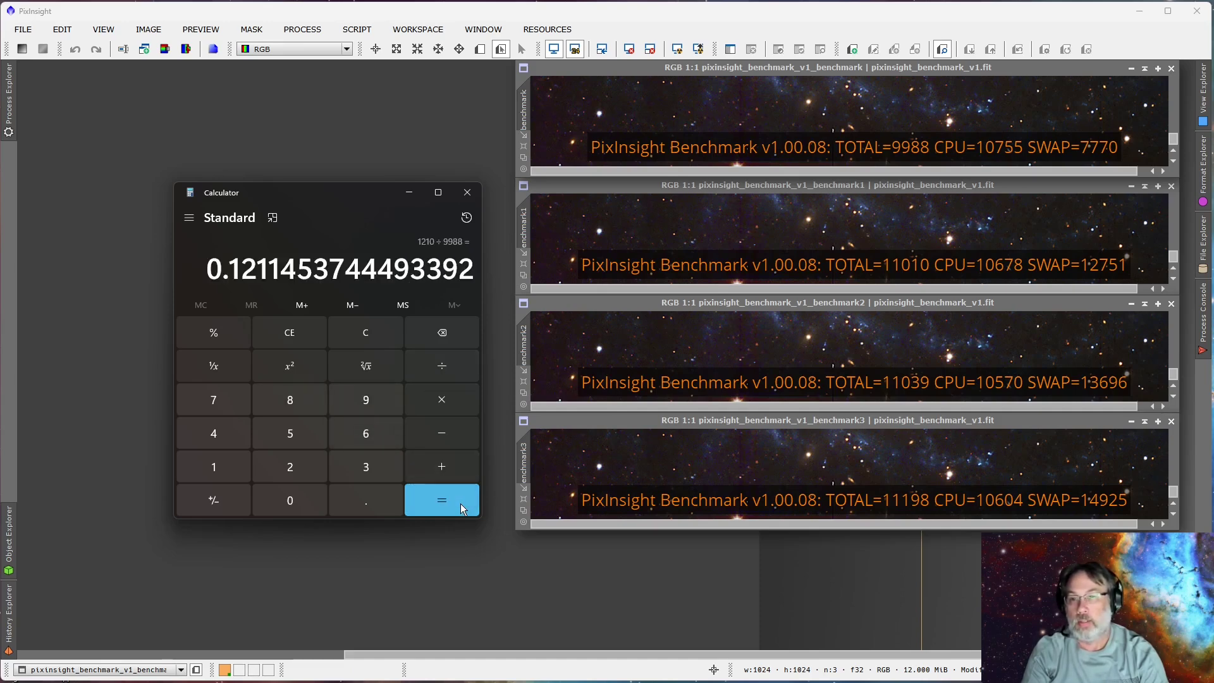